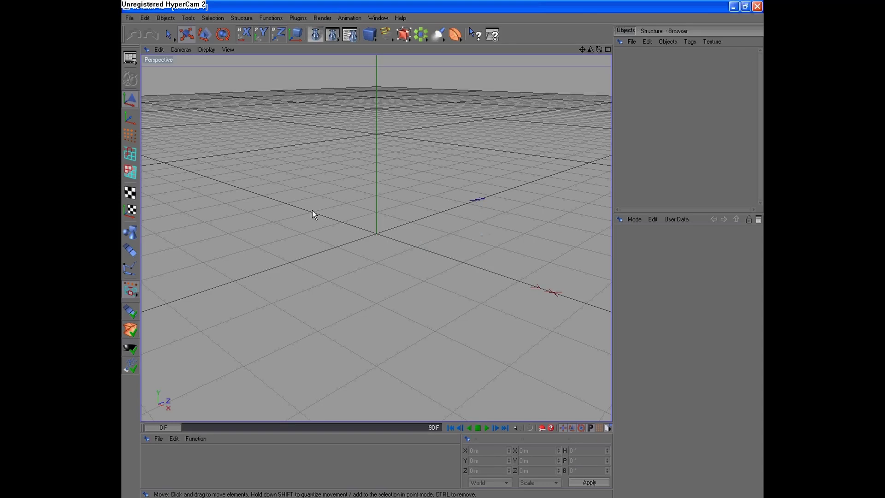
Add an icosahedron Platonic primitive at the origin of the empty CINEMA 4D scene
right_click(327, 214)
click(312, 197)
click(175, 18)
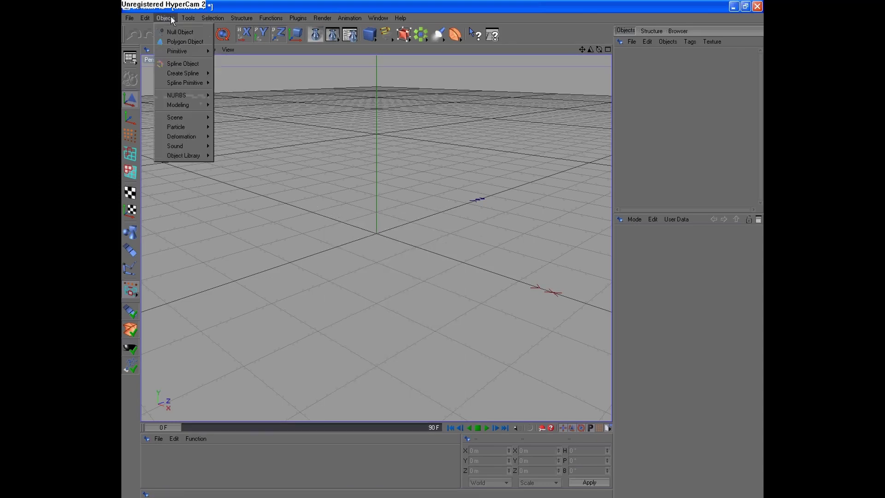
mouse_move(178, 51)
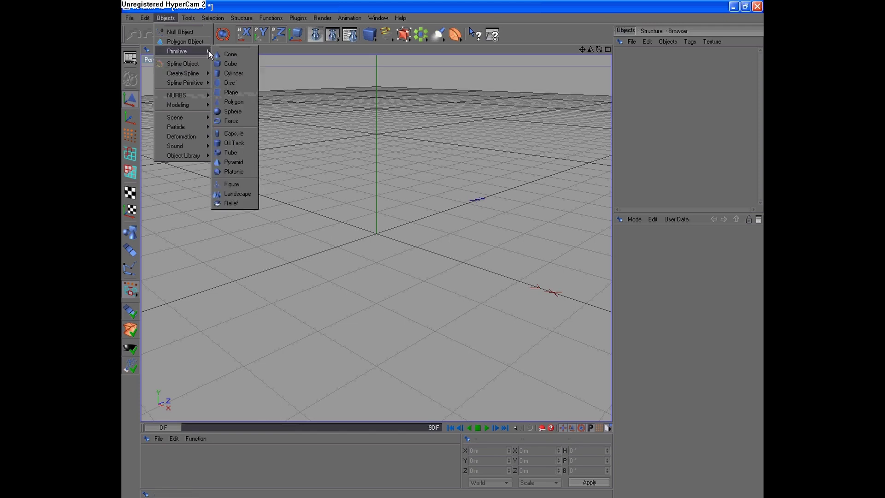
click(237, 172)
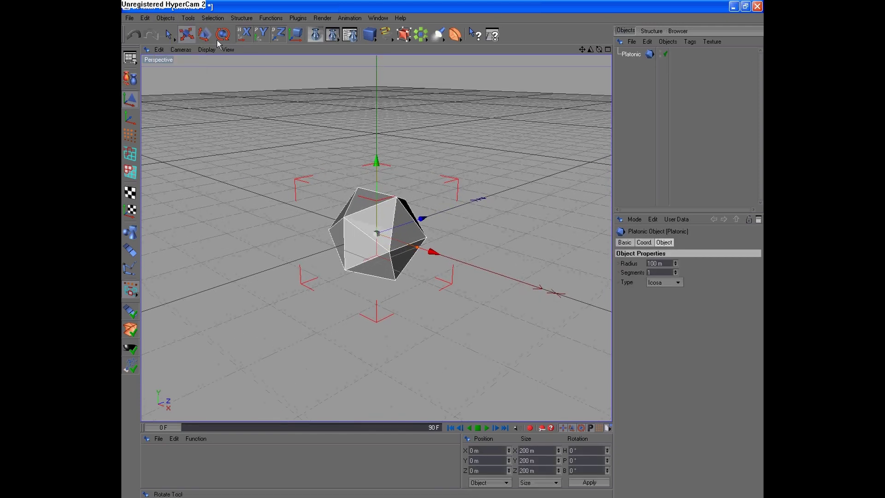
Scale the icosahedron up to about 274 m
click(204, 34)
drag(345, 191, 374, 191)
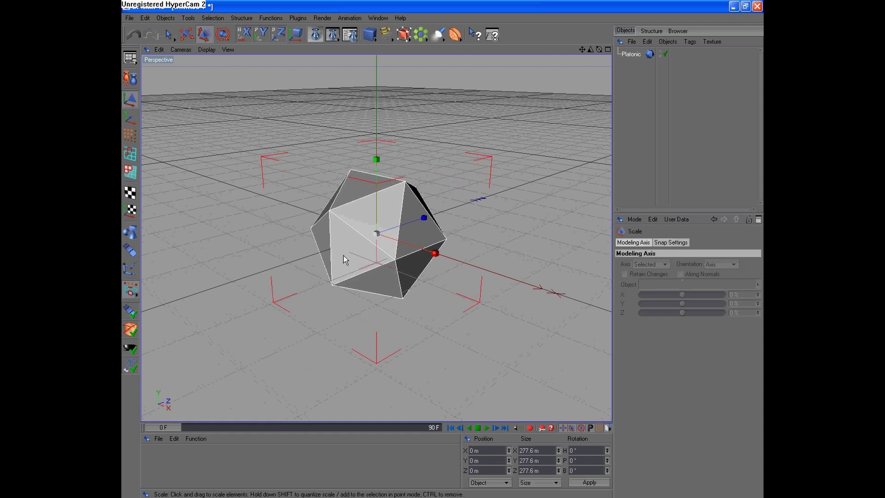
mouse_move(344, 257)
mouse_down()
mouse_move(371, 244)
mouse_move(361, 243)
mouse_up()
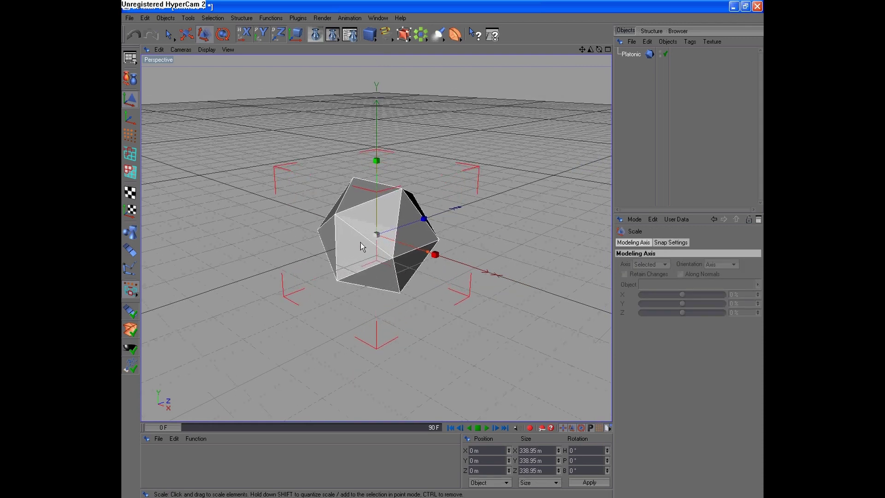
Make the icosahedron an editable polygon object and select a face in Polygon mode
click(131, 79)
key(v)
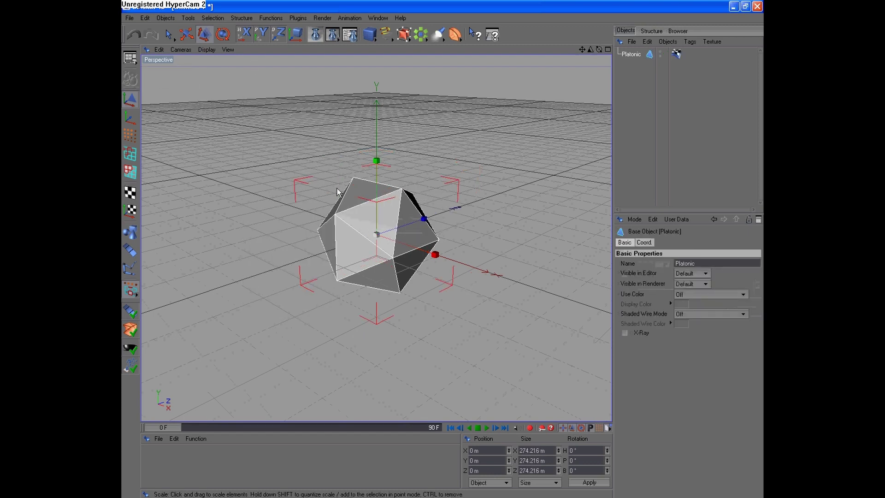
click(130, 175)
click(353, 220)
key(v)
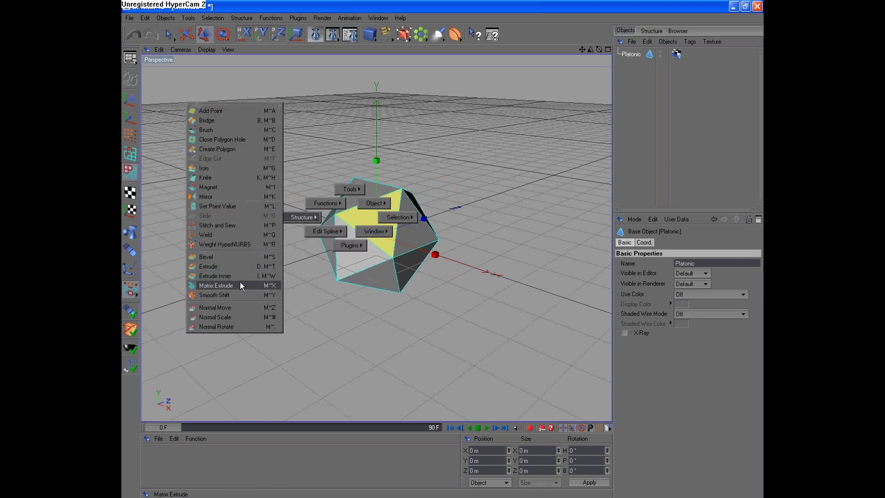
Apply Matrix Extrude to grow spikes from every icosahedron face
click(239, 287)
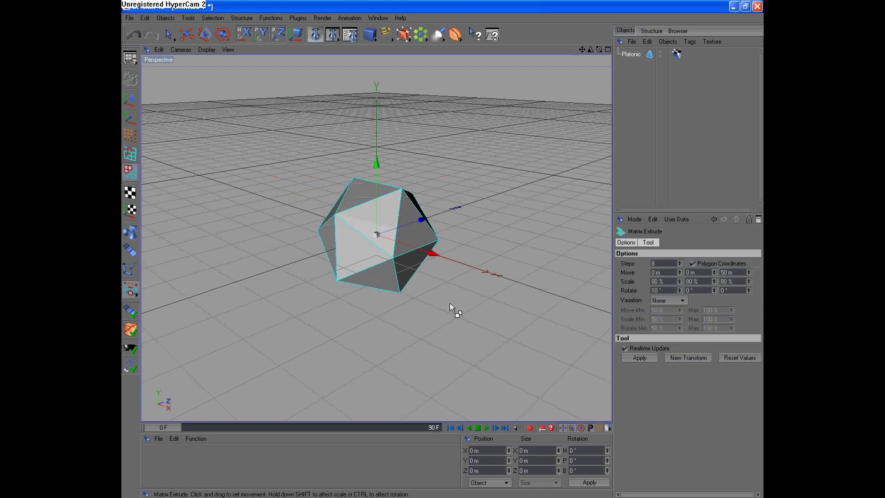
click(643, 359)
scroll(514, 257, down, 2)
scroll(513, 257, down, 2)
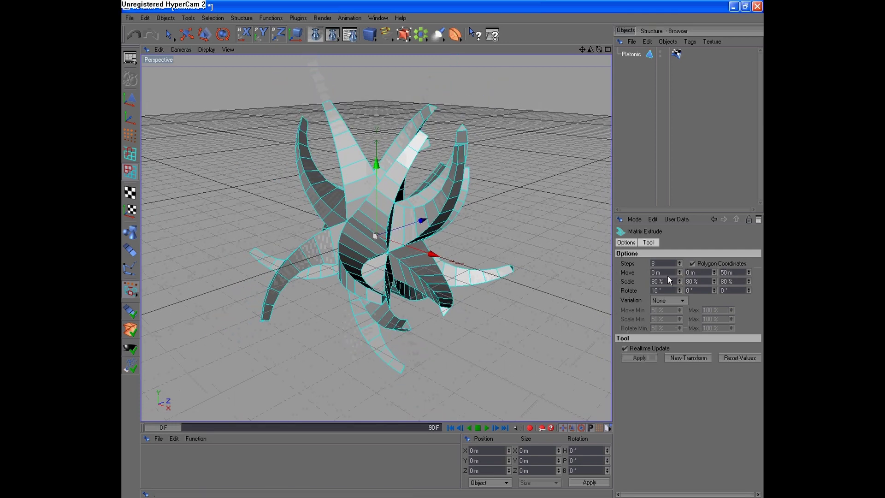
Lengthen, taper and curl the tentacles by adjusting Move, Scale and Rotate values
mouse_move(679, 273)
mouse_down()
mouse_move(680, 249)
mouse_move(679, 285)
mouse_move(715, 277)
mouse_move(749, 252)
mouse_up()
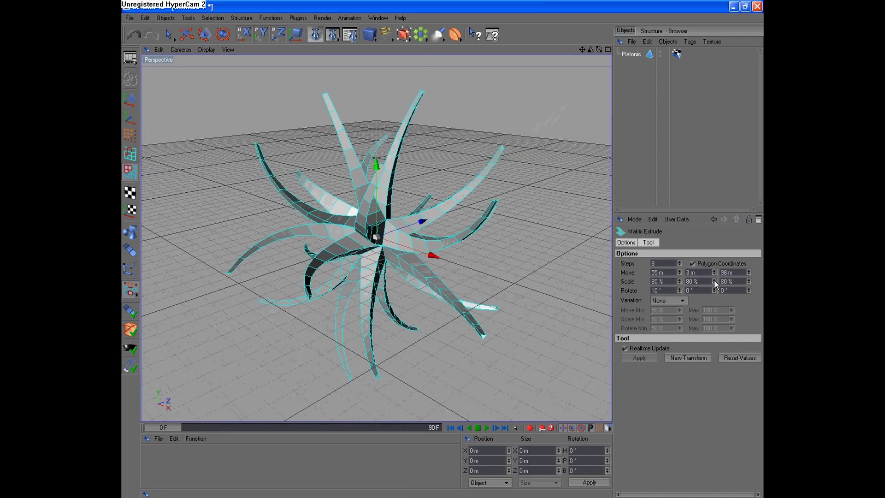
mouse_move(714, 282)
mouse_down()
mouse_move(714, 296)
mouse_move(714, 270)
mouse_up()
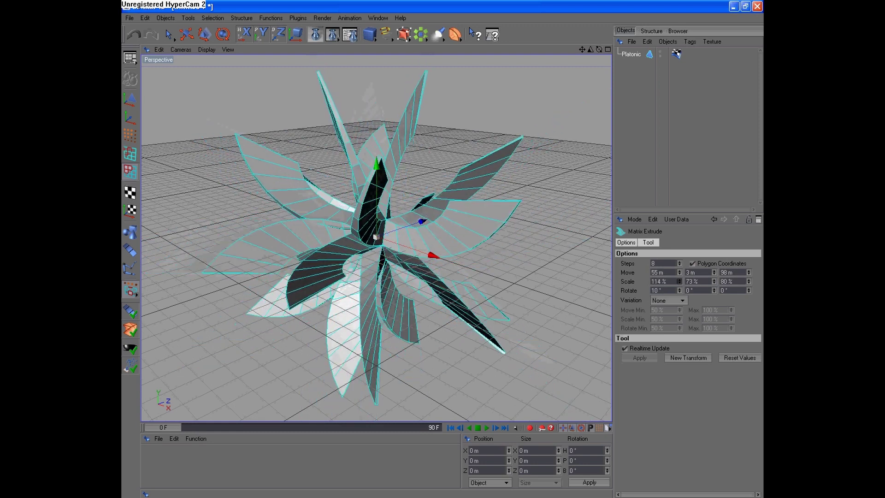
drag(680, 282, 680, 297)
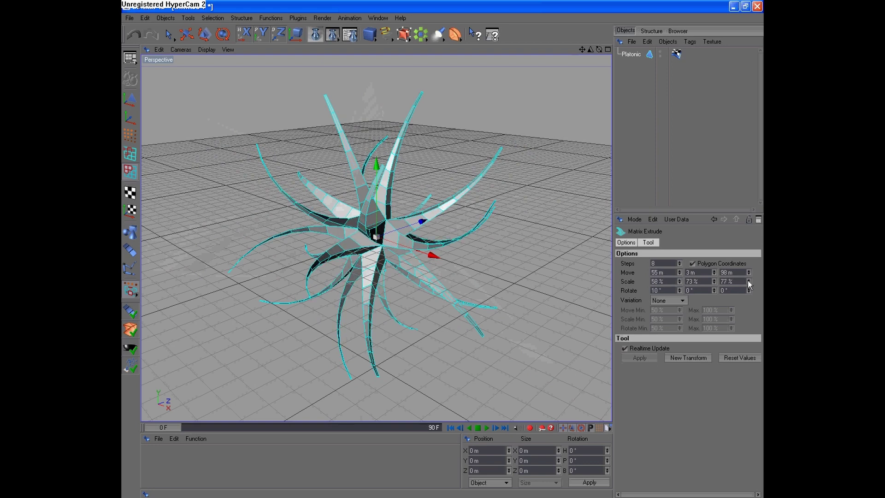
mouse_move(680, 290)
mouse_down()
mouse_move(679, 303)
mouse_move(679, 278)
mouse_move(748, 292)
mouse_up()
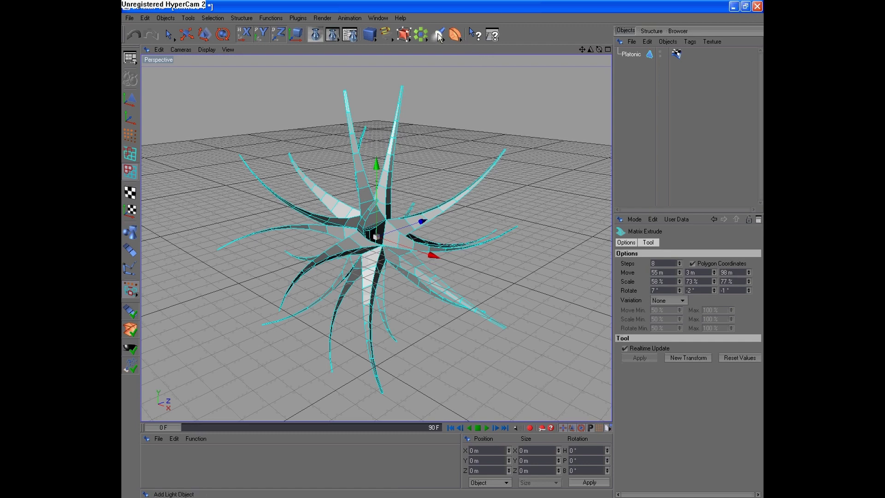
Nest the Platonic inside a new HyperNURBS object to smooth the tentacles, and orbit to inspect
click(404, 35)
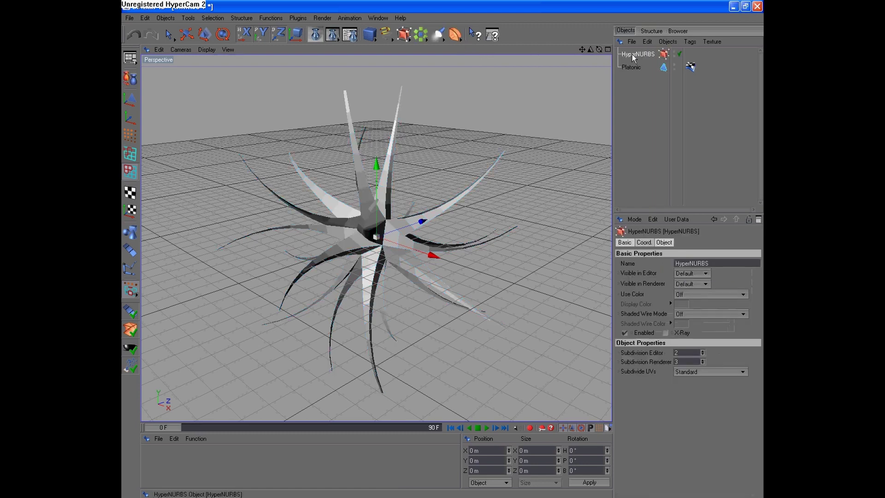
drag(632, 54, 632, 66)
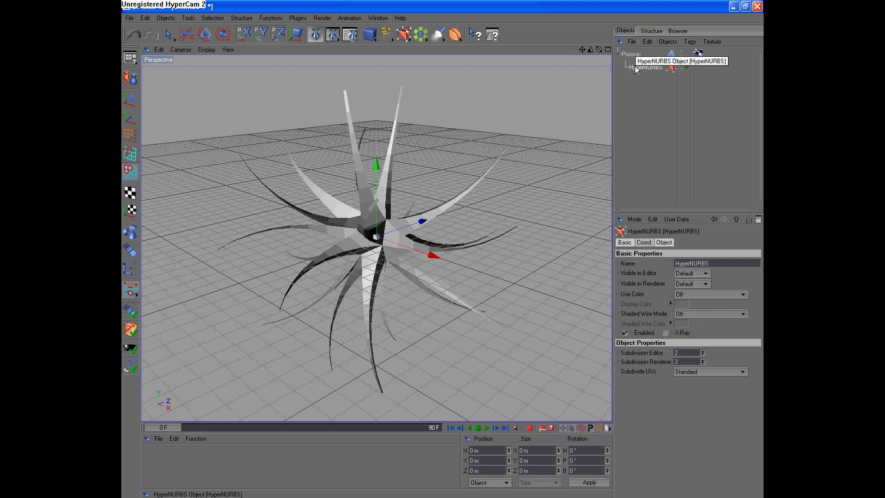
mouse_move(636, 69)
mouse_down()
mouse_move(645, 76)
mouse_move(639, 54)
mouse_up()
drag(446, 213, 549, 76)
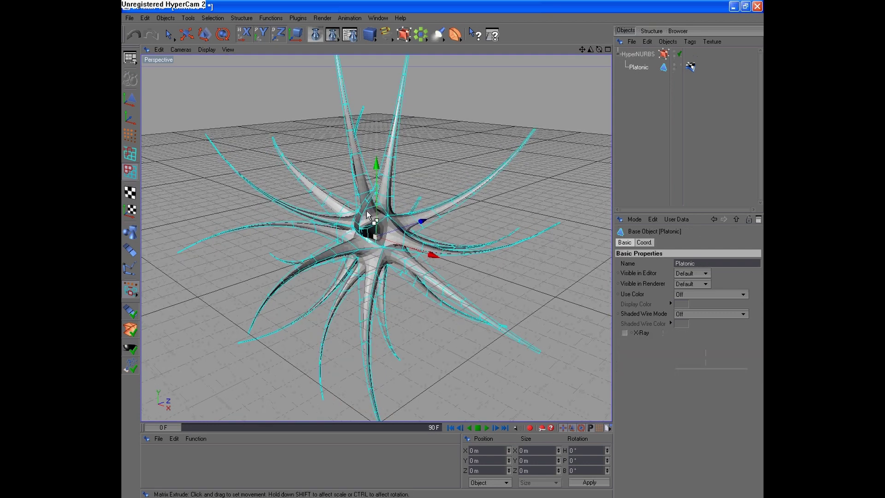
mouse_move(599, 49)
mouse_down()
mouse_move(567, 51)
mouse_move(576, 42)
mouse_move(576, 52)
mouse_up()
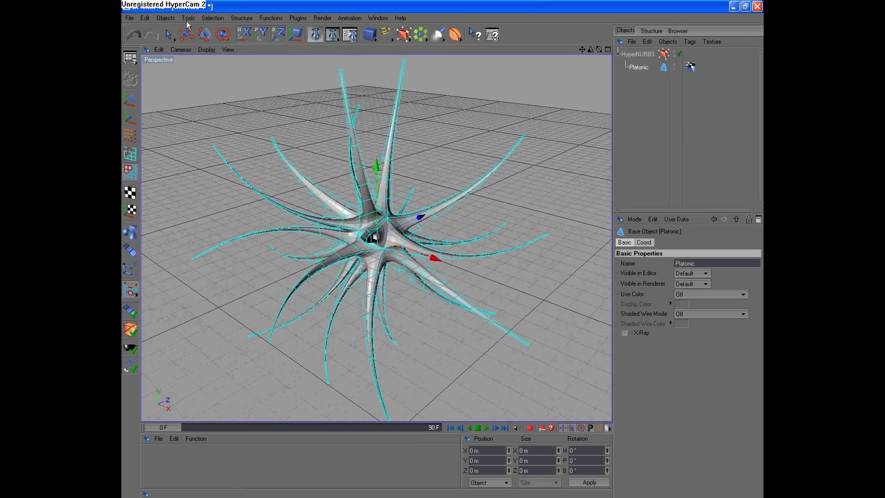
Render a test preview of the smoothed object in the Picture Viewer
click(333, 35)
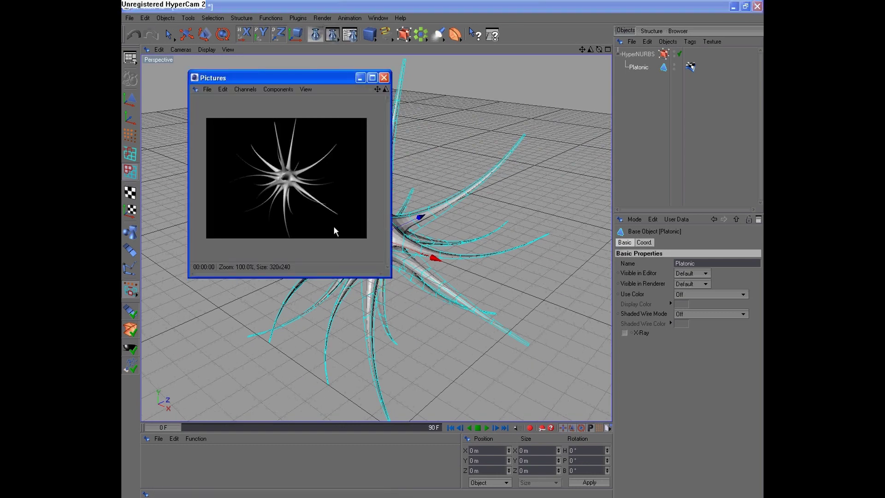
scroll(300, 184, down, 1)
scroll(299, 184, up, 3)
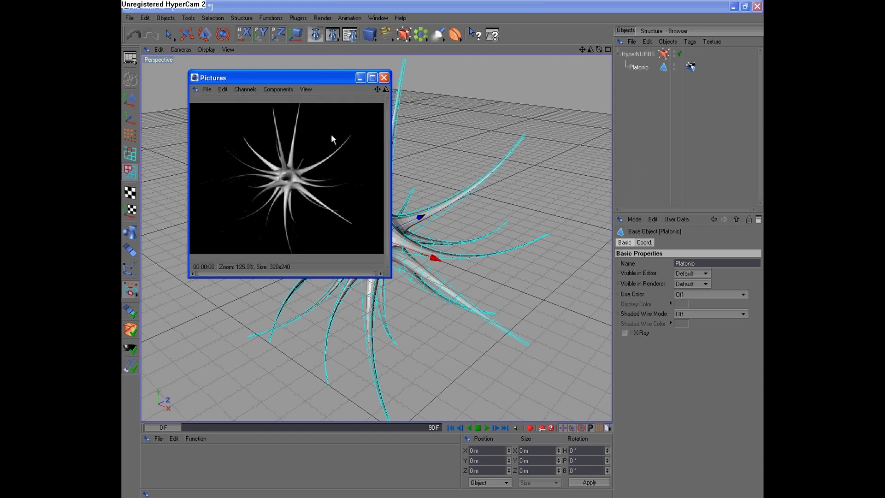
click(384, 78)
scroll(321, 138, down, 3)
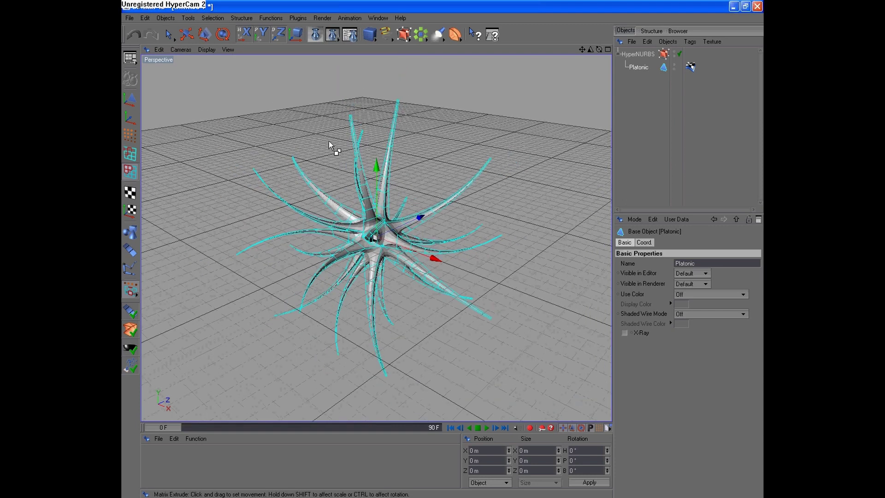
Scale the whole spiky object up to roughly 2734 m
click(204, 34)
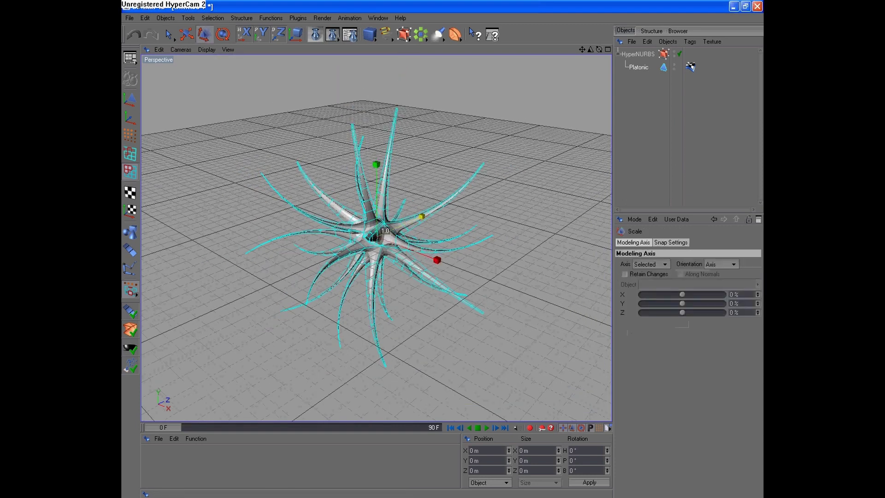
click(131, 99)
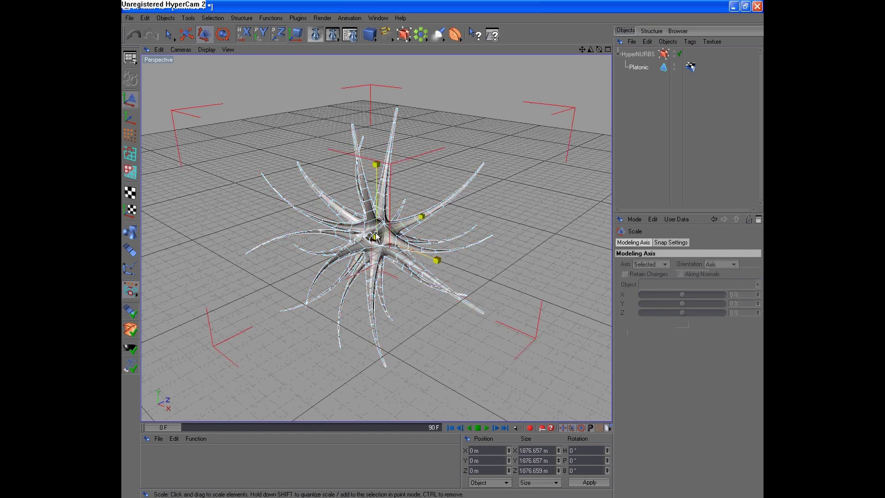
drag(323, 230, 378, 231)
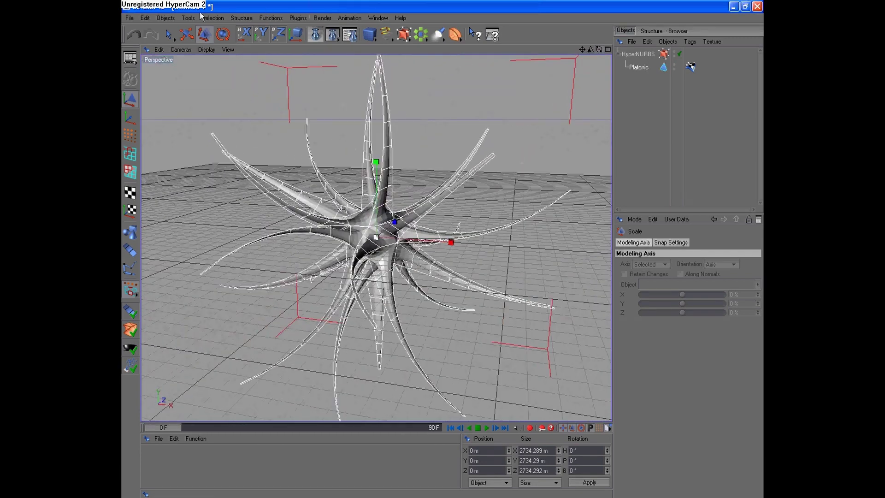
click(130, 18)
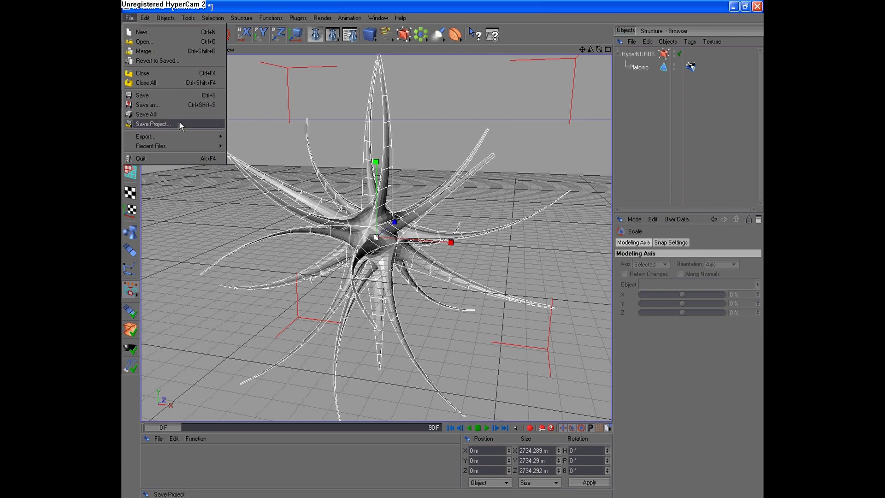
mouse_move(144, 136)
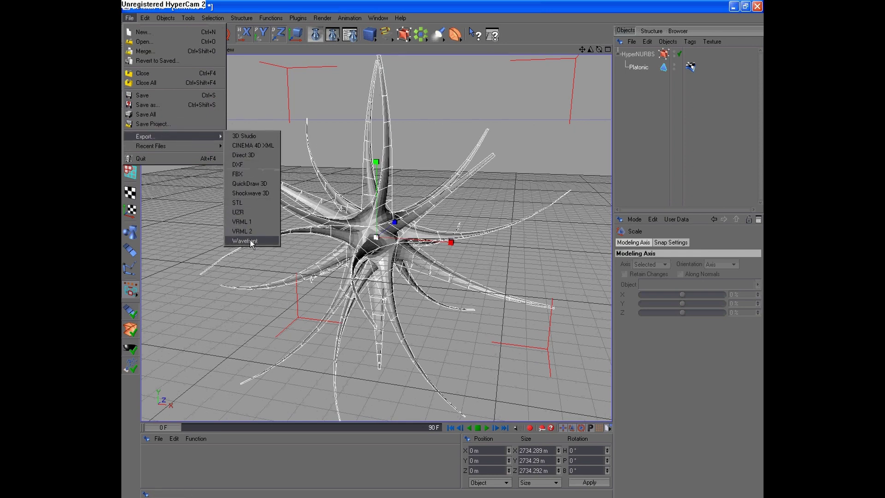
Export the model to the desktop as a Wavefront OBJ, dropping 'Untitled' from the name, and minimize CINEMA 4D
click(251, 240)
click(324, 337)
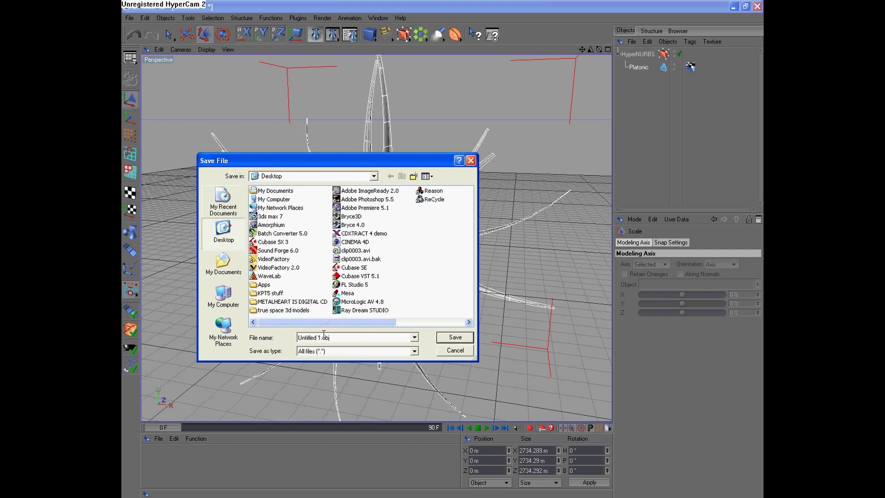
drag(314, 337, 289, 339)
key(BackSpace)
key(Return)
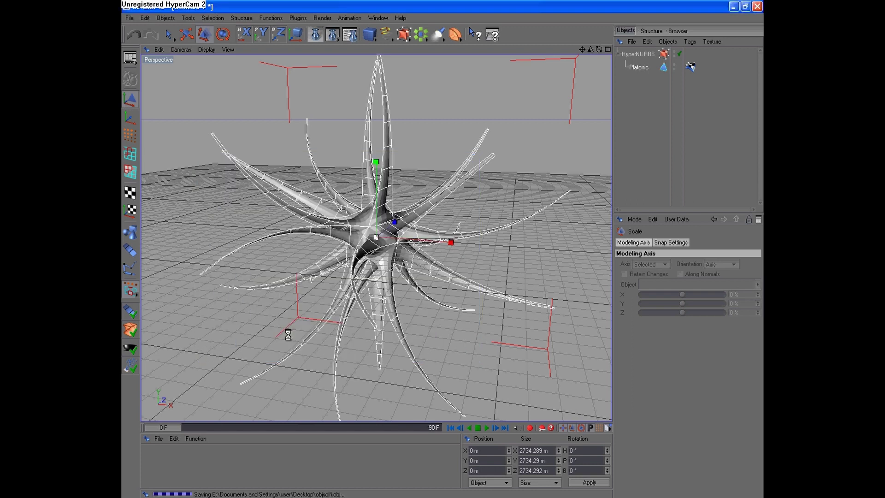
click(734, 5)
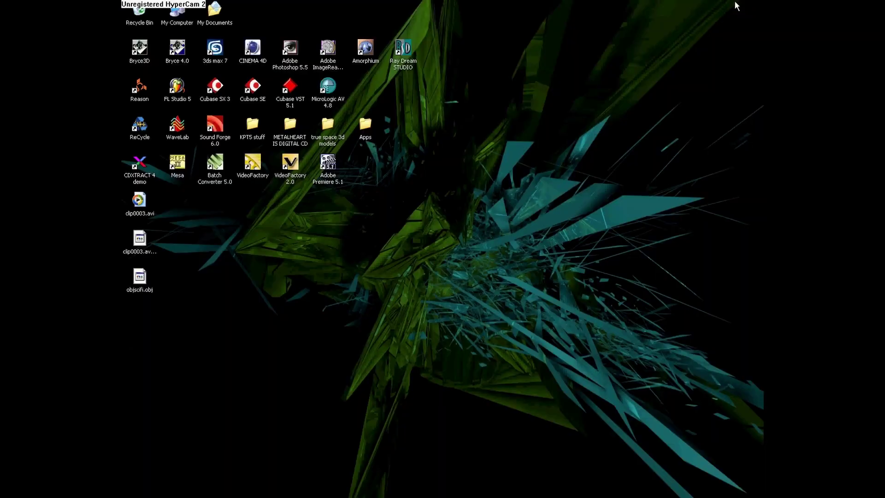
Launch Bryce 4 and import objscifi.obj into the scene
double_click(177, 46)
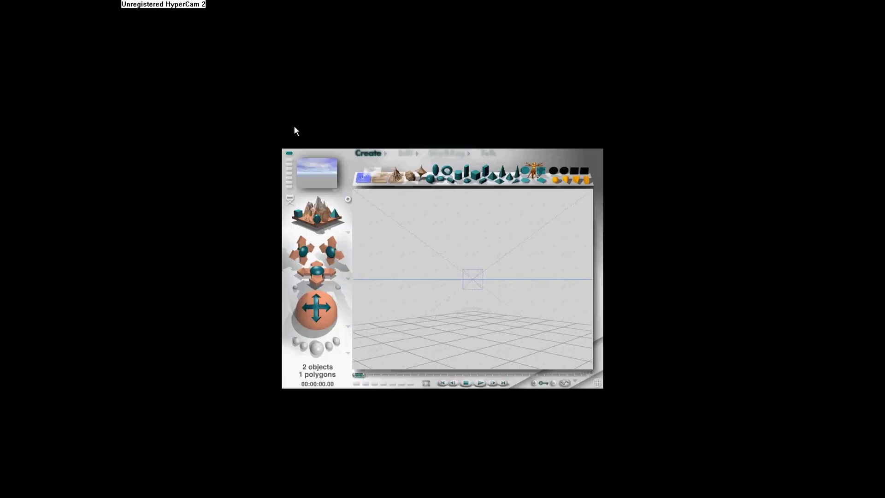
click(127, 17)
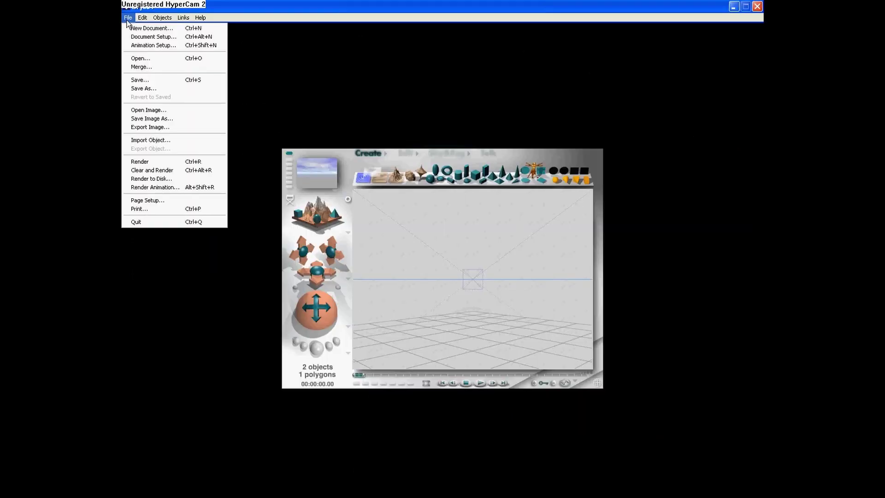
click(185, 140)
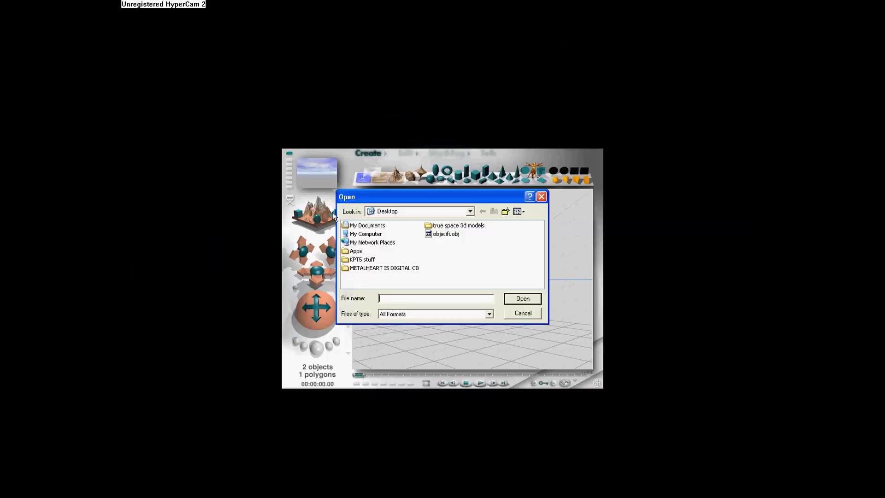
click(446, 235)
click(526, 299)
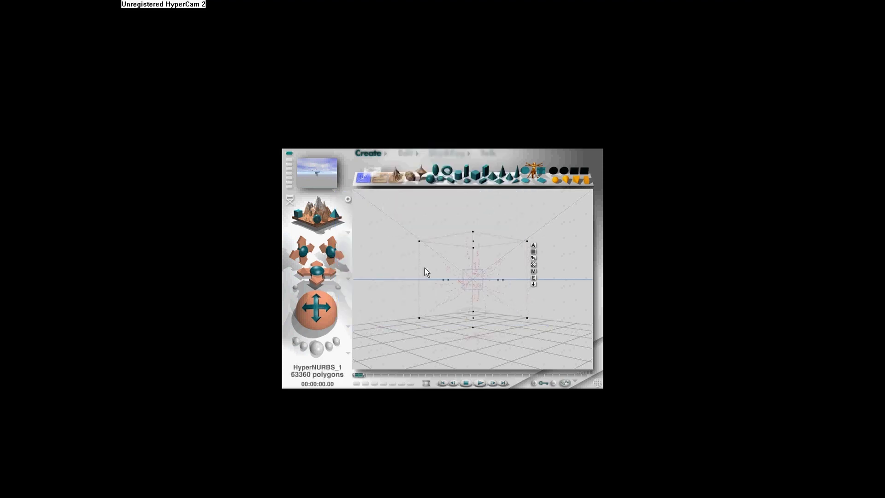
Render a quick preview, then select HyperNURBS_1 and resize it
click(319, 348)
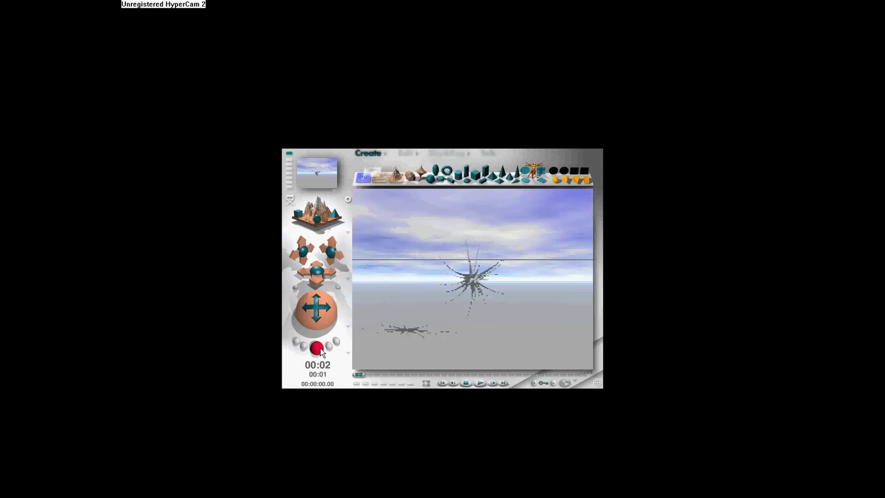
click(472, 282)
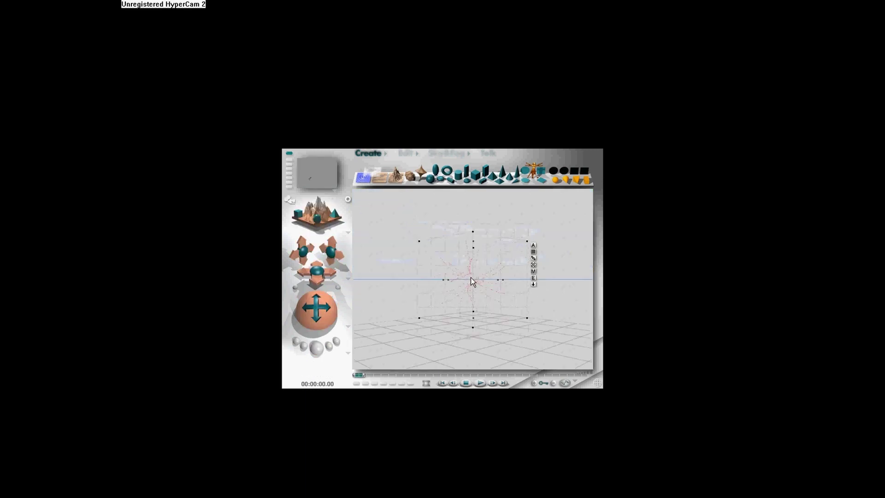
click(406, 153)
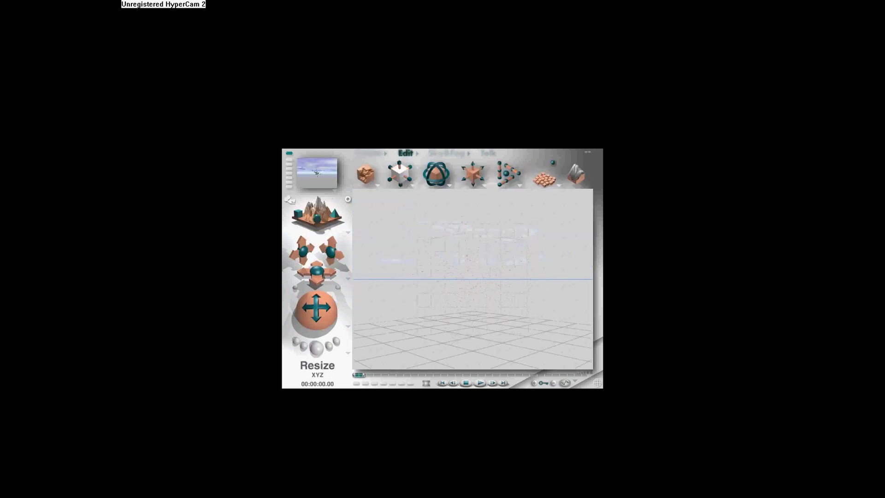
click(436, 283)
click(394, 355)
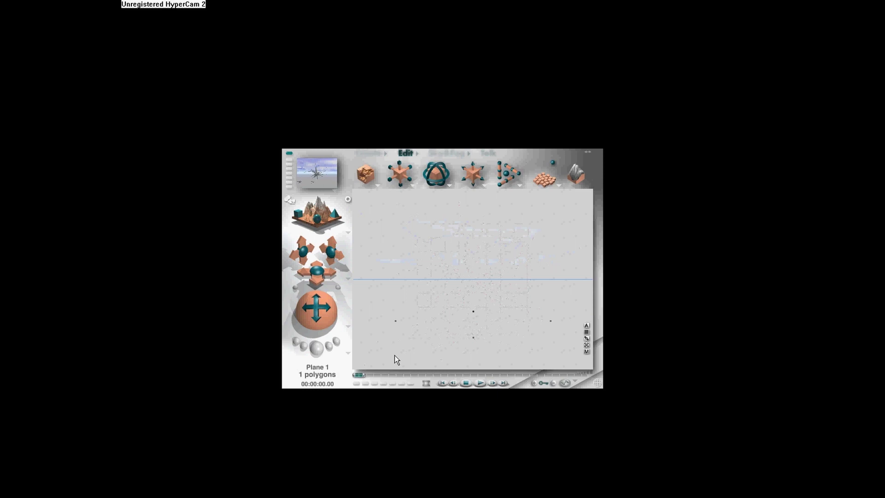
click(544, 318)
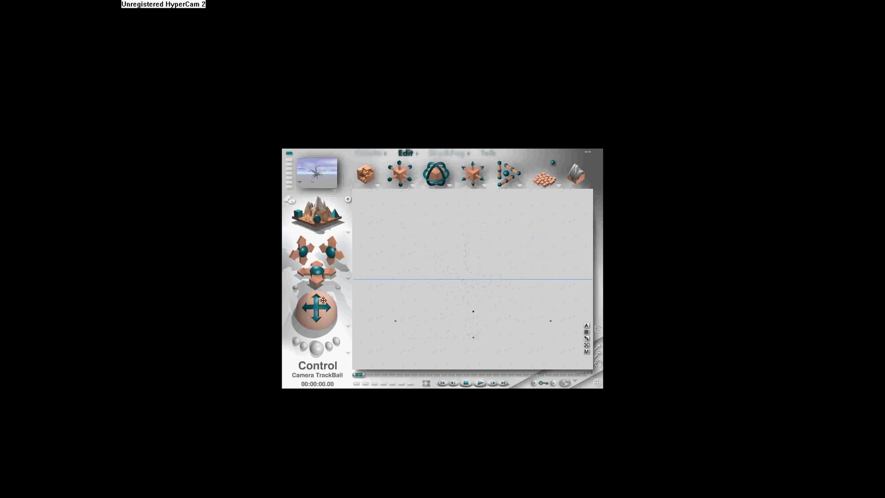
Tilt the camera down, select mesh objects via the selection palette, then clear the selection
mouse_move(323, 318)
mouse_down()
mouse_move(323, 301)
mouse_move(317, 305)
mouse_up()
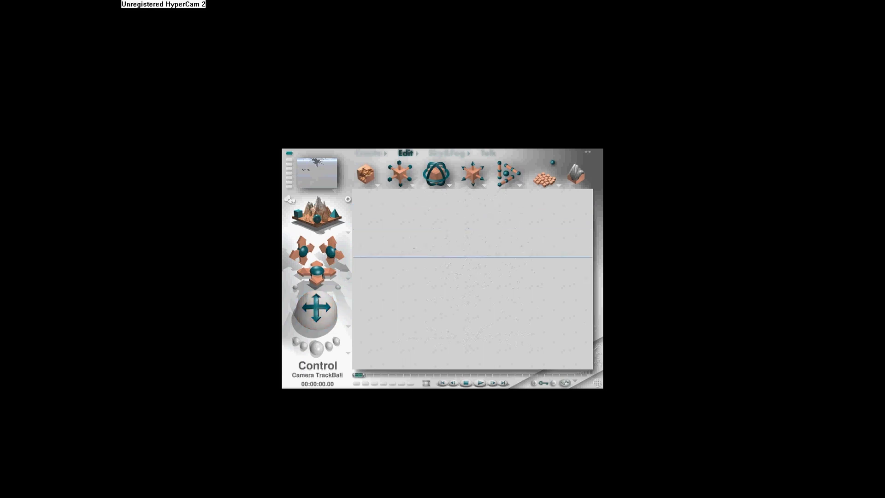
click(486, 319)
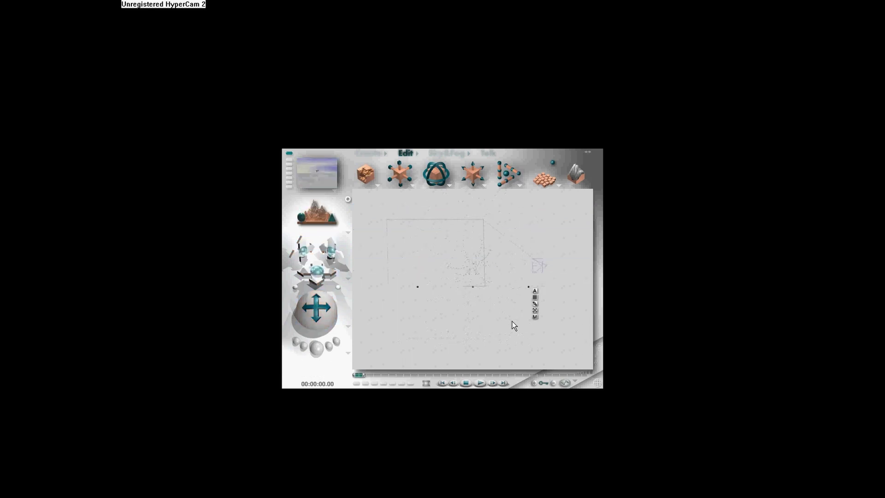
click(576, 382)
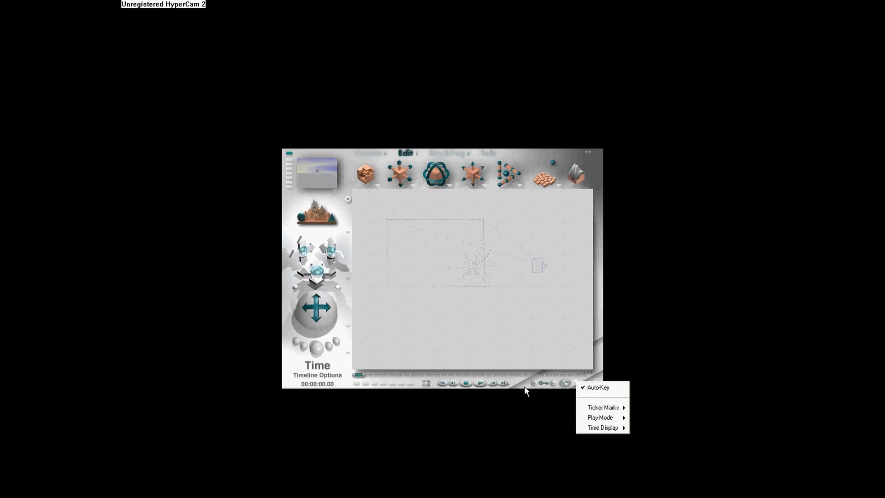
click(597, 384)
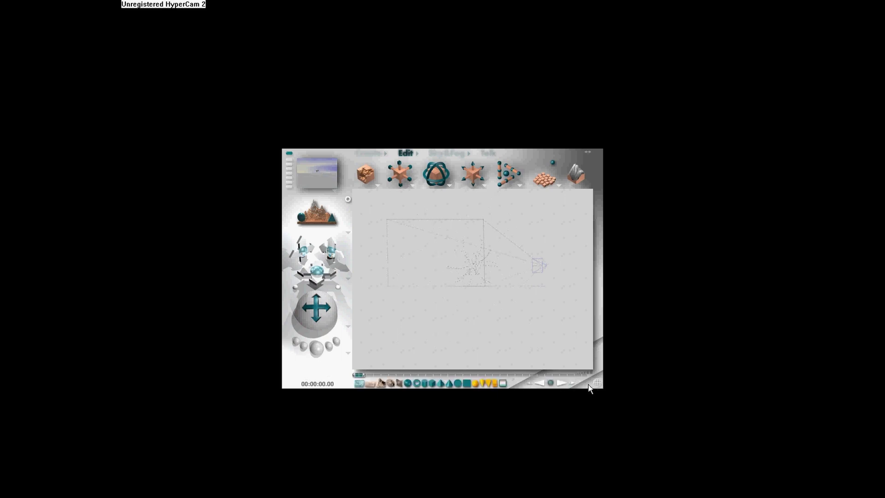
click(509, 377)
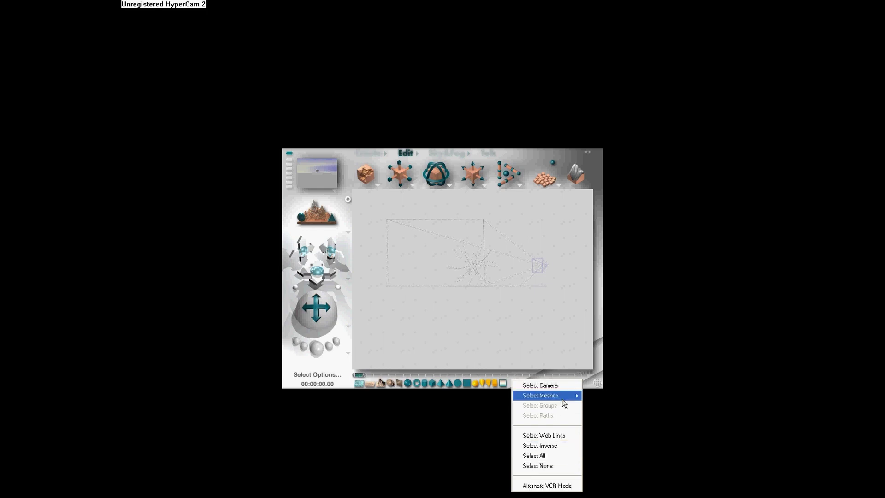
mouse_move(541, 396)
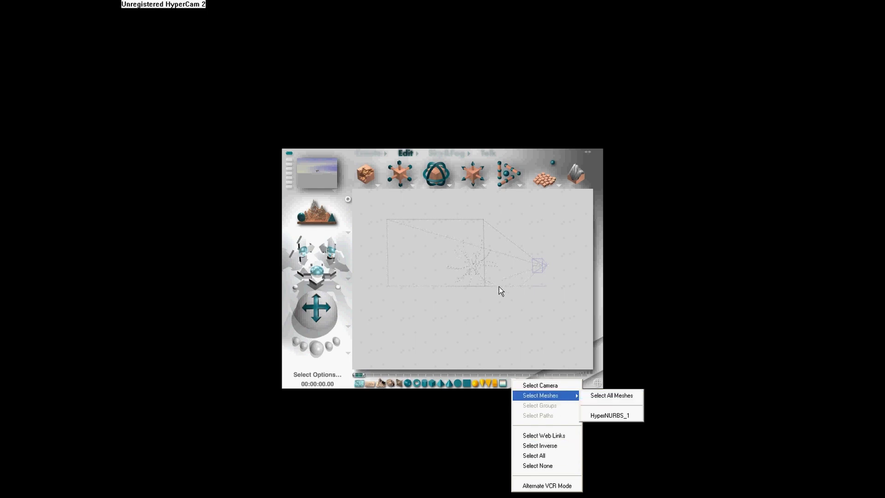
click(500, 286)
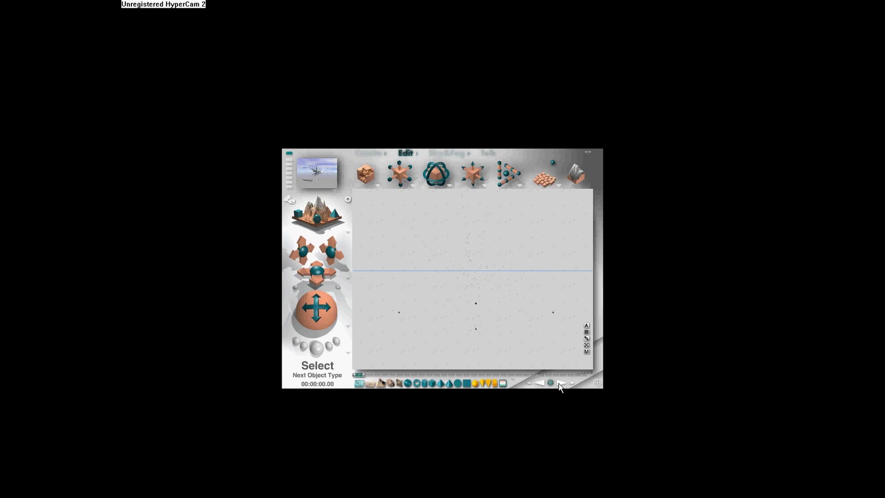
click(560, 384)
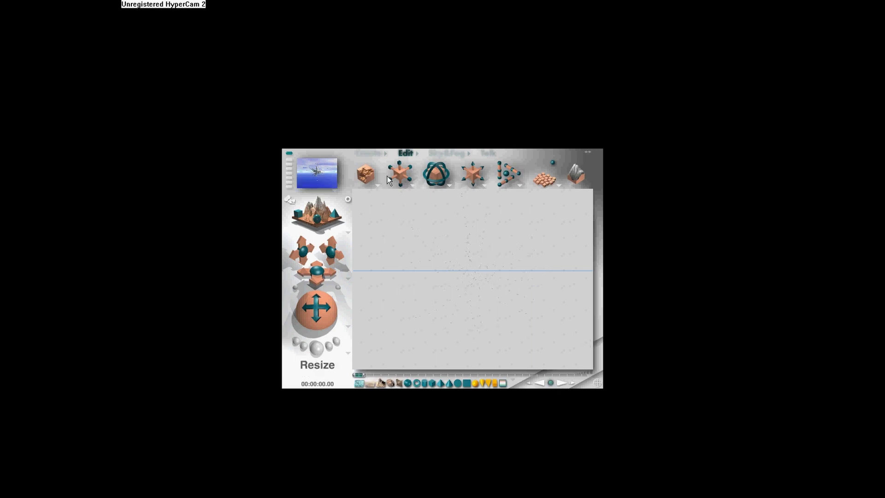
Add a water plane with the Backyard Pool material
click(371, 153)
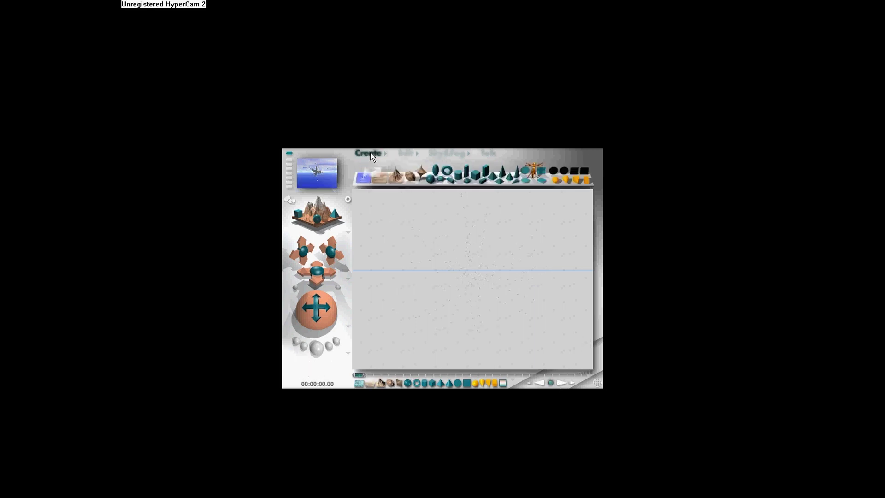
click(364, 180)
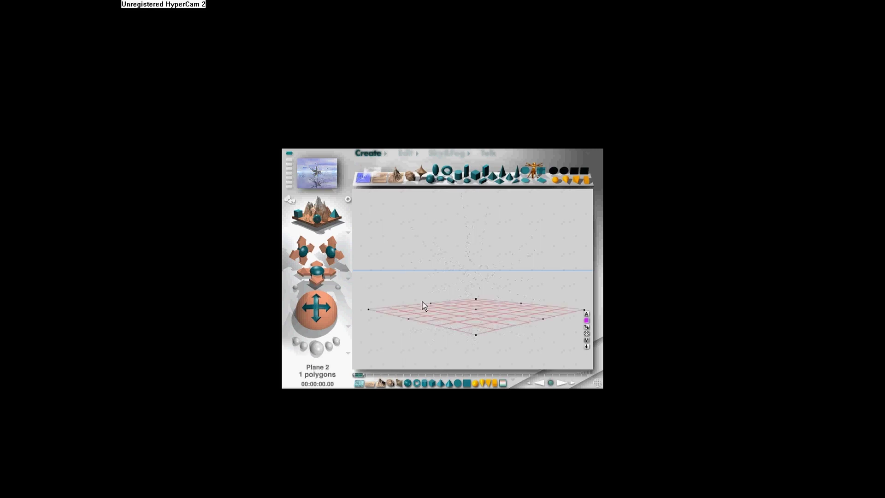
click(416, 156)
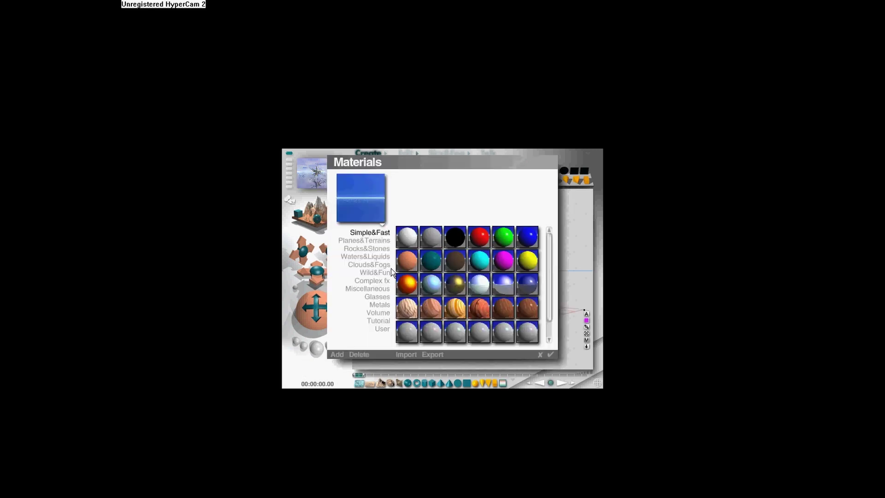
click(364, 240)
click(365, 256)
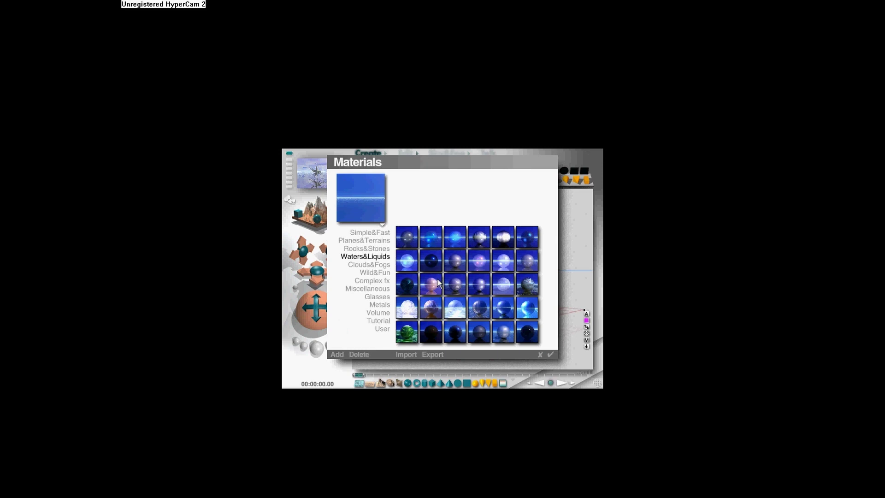
click(527, 307)
click(550, 355)
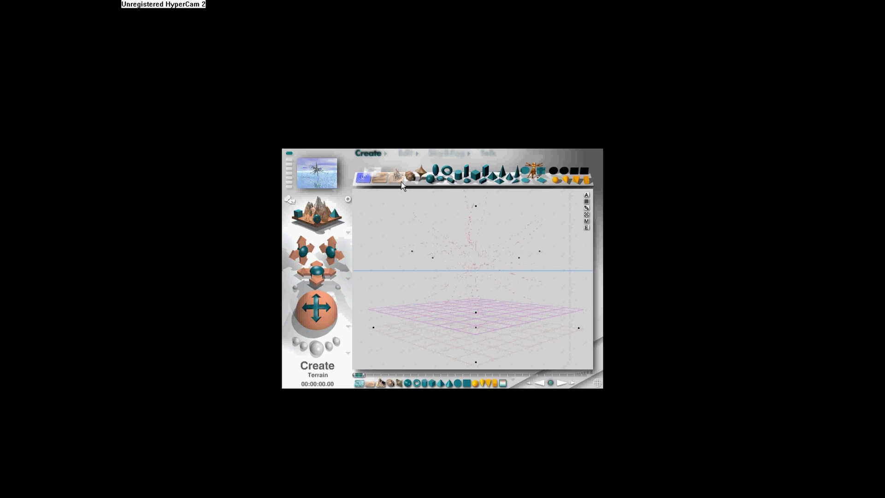
Give the spiky object the Brushed Silver metal material
click(411, 153)
click(417, 152)
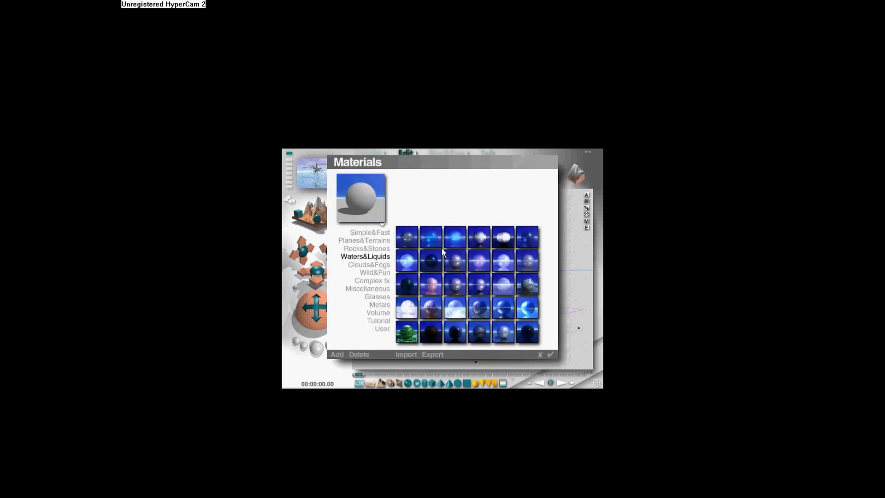
click(382, 305)
click(430, 291)
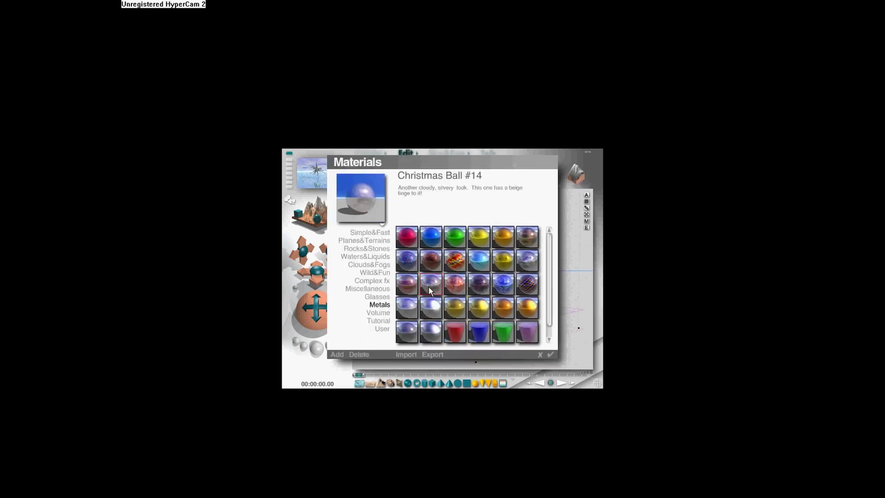
click(428, 308)
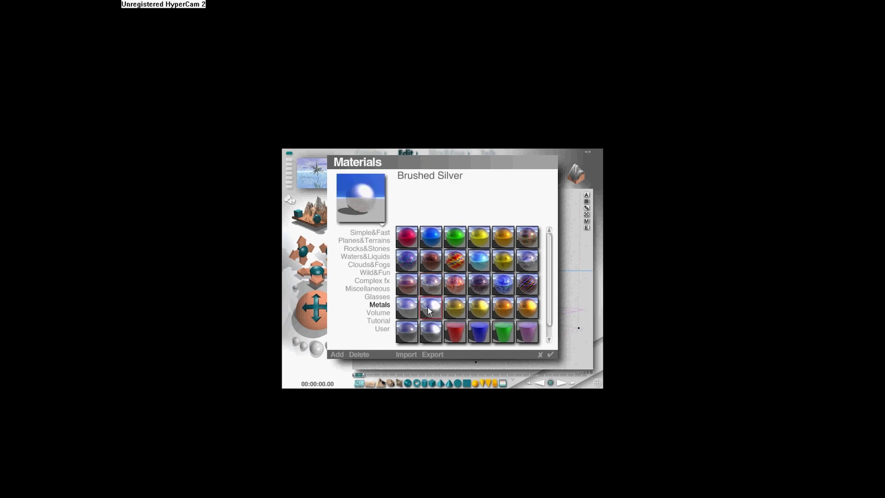
click(551, 355)
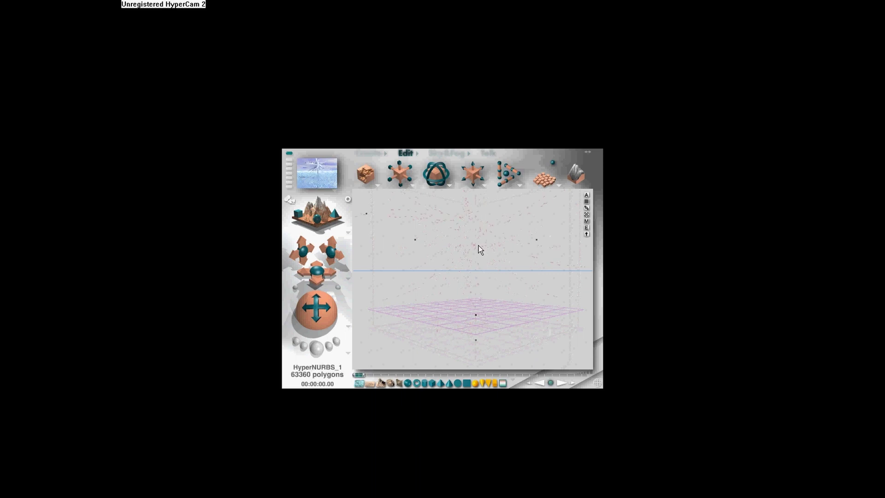
Reframe the camera and render the silver object over water under a cloudy sky
drag(316, 309, 316, 318)
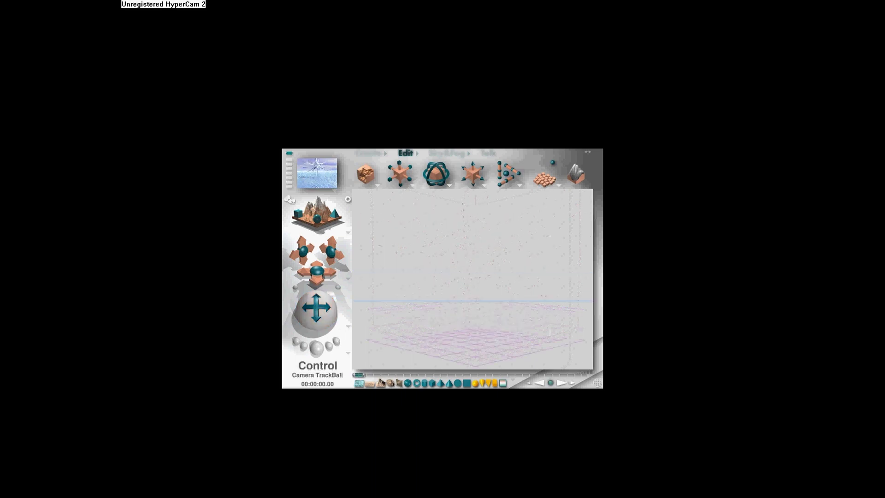
click(315, 347)
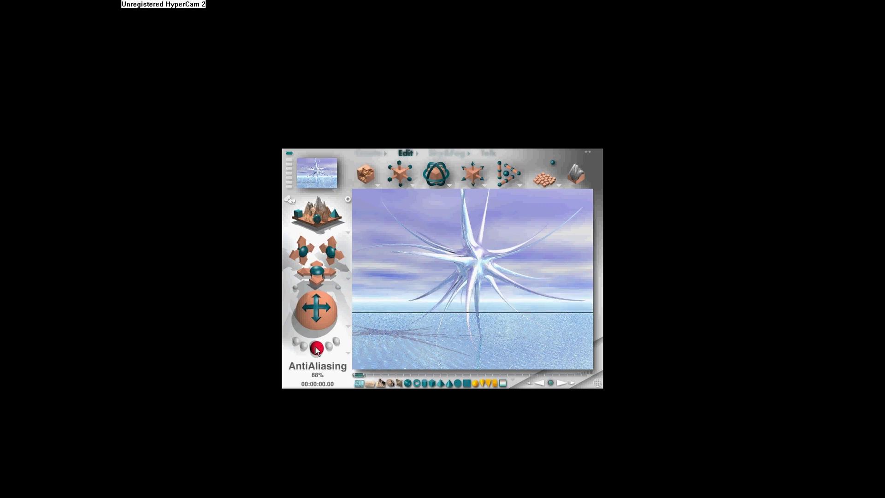
click(316, 349)
click(450, 159)
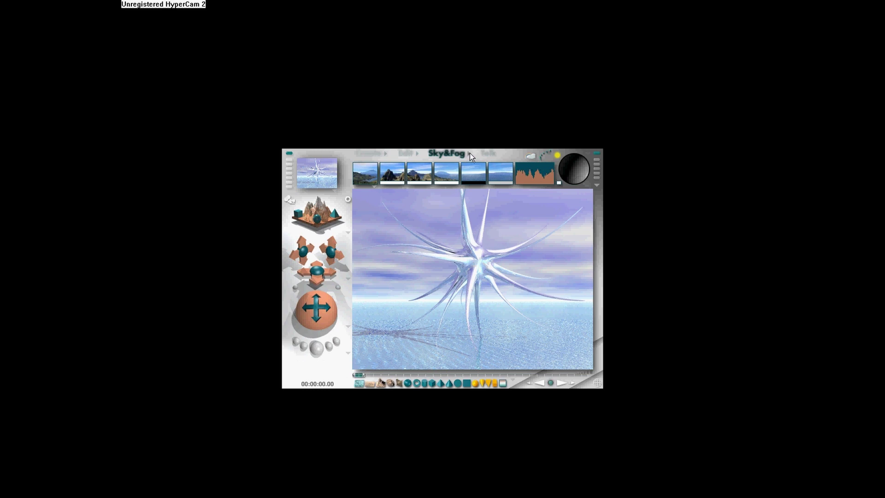
Try the Psychedelic Sunset and Multi-colored Sunset sky presets
click(469, 153)
click(536, 239)
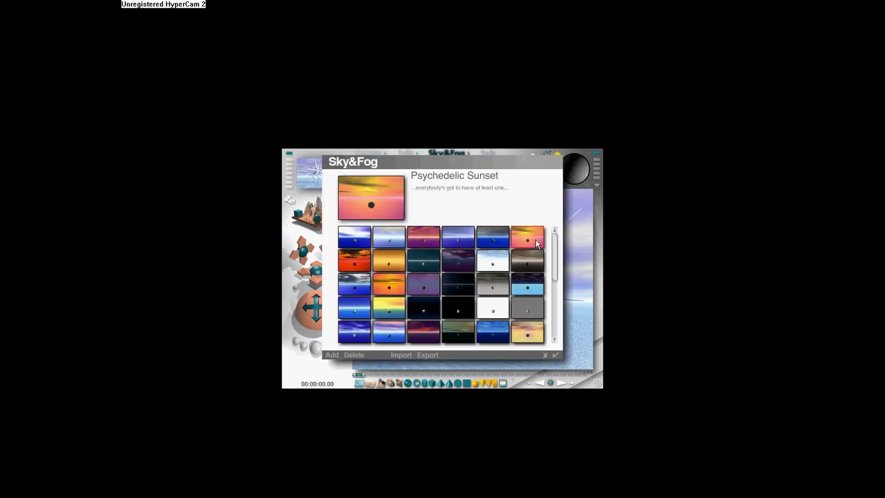
click(555, 355)
click(469, 154)
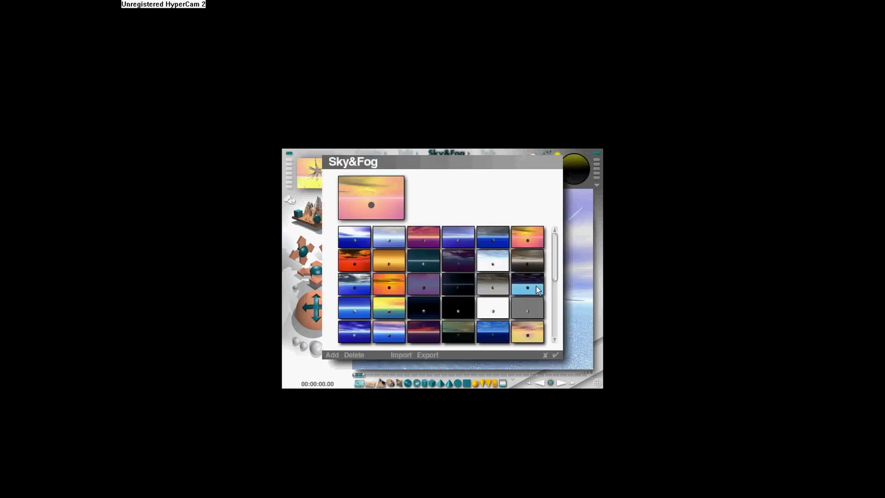
click(389, 308)
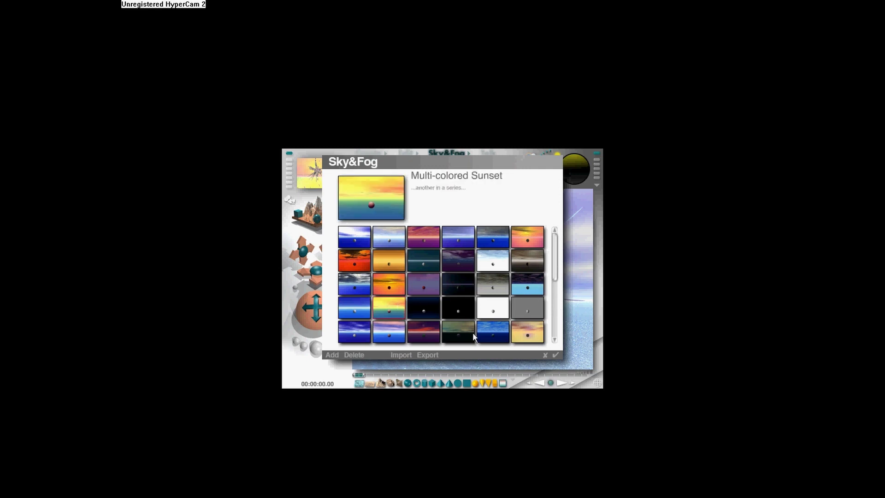
click(552, 354)
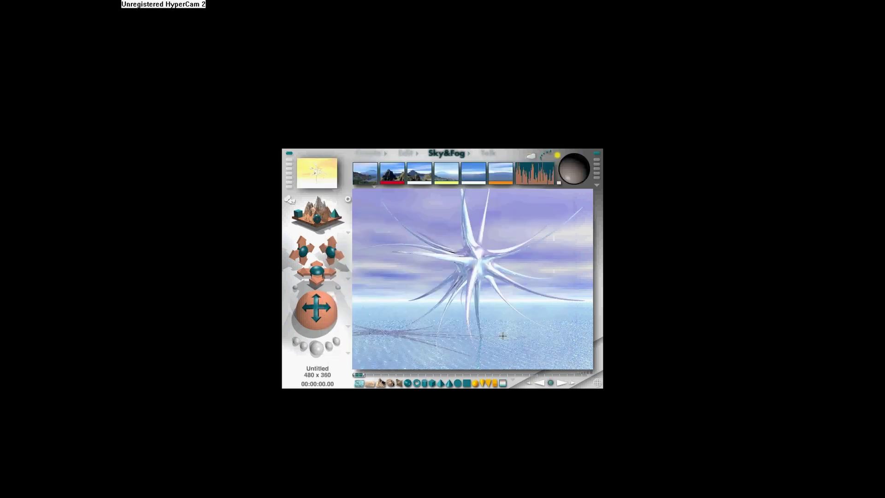
Apply Lake Afternoon, then a sunset sky preset, and start a render
click(467, 153)
click(396, 333)
click(555, 354)
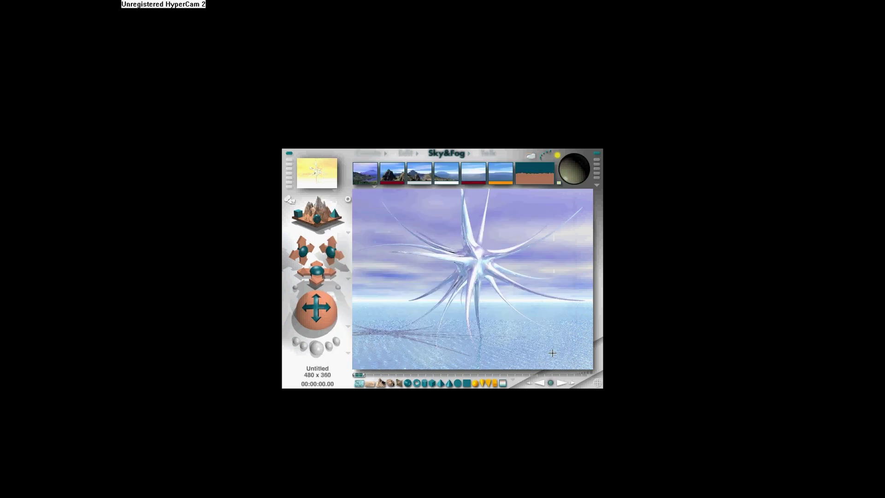
click(470, 156)
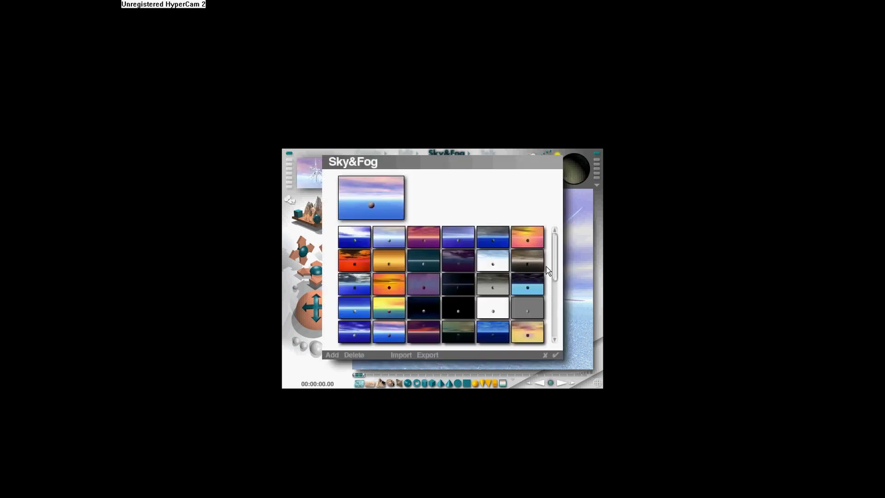
click(555, 355)
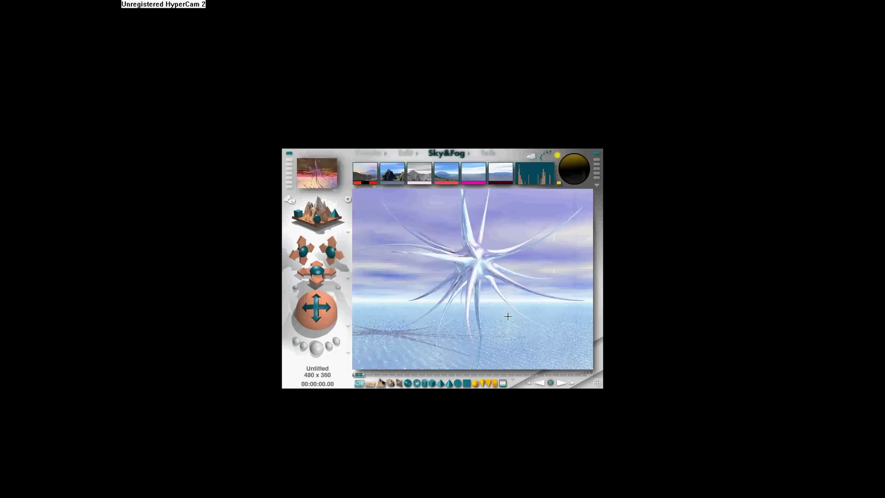
click(317, 347)
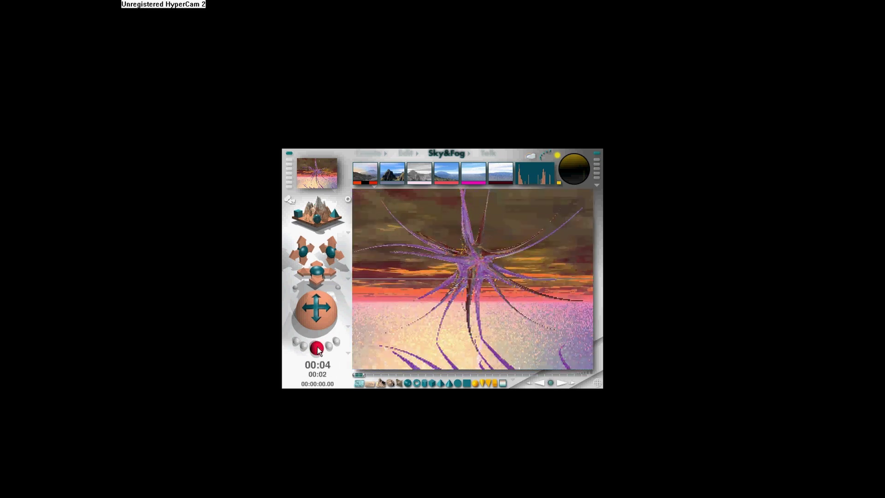
Stop the render, move the camera just below the grid, and rotate it around the vertical axis
click(468, 235)
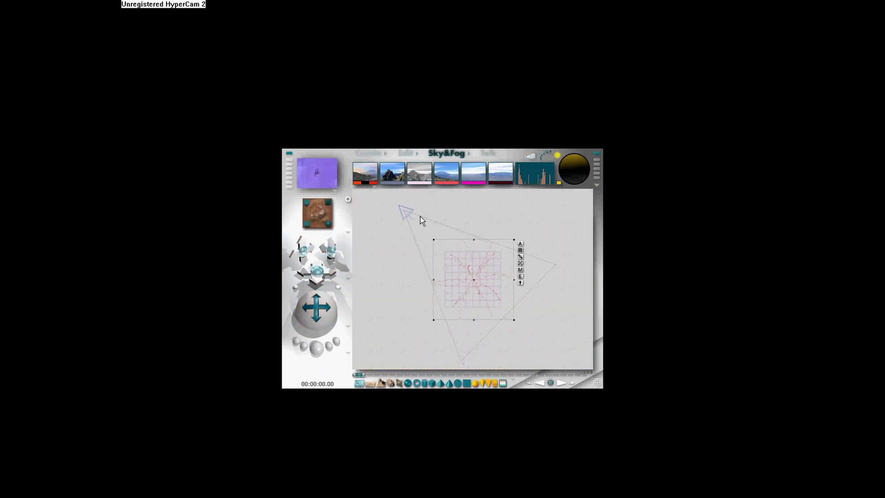
click(401, 208)
drag(400, 211, 462, 318)
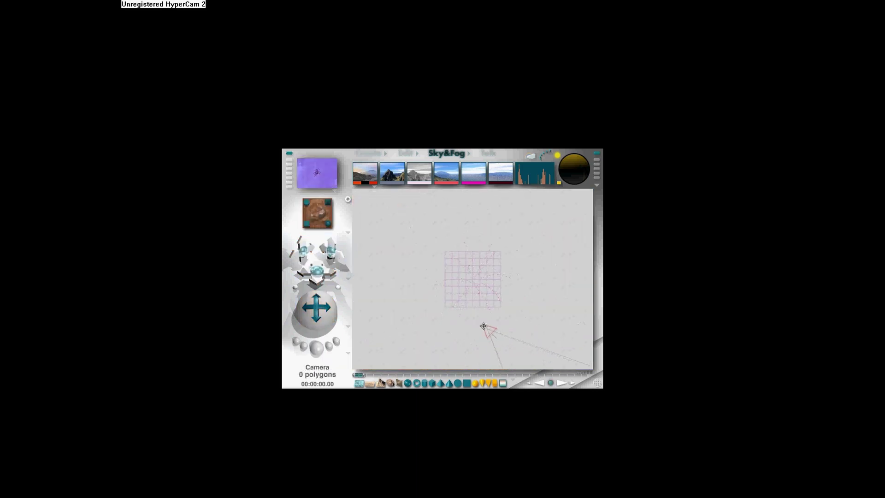
click(406, 153)
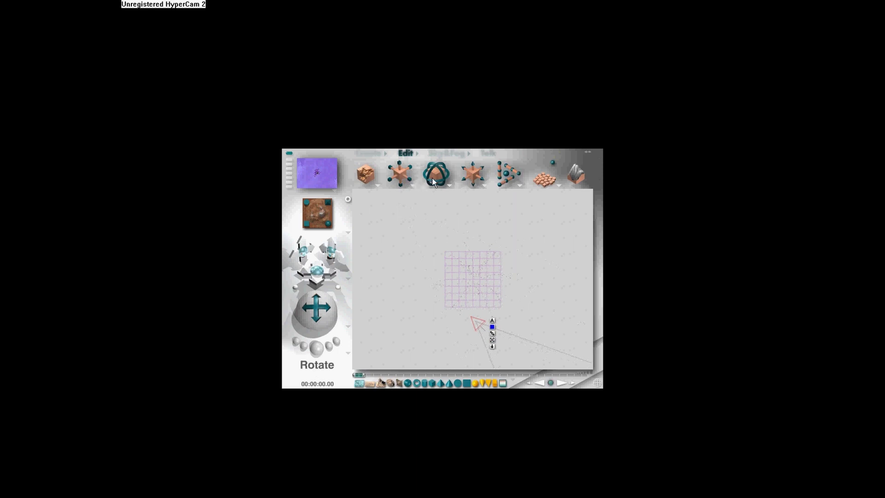
drag(477, 322, 465, 322)
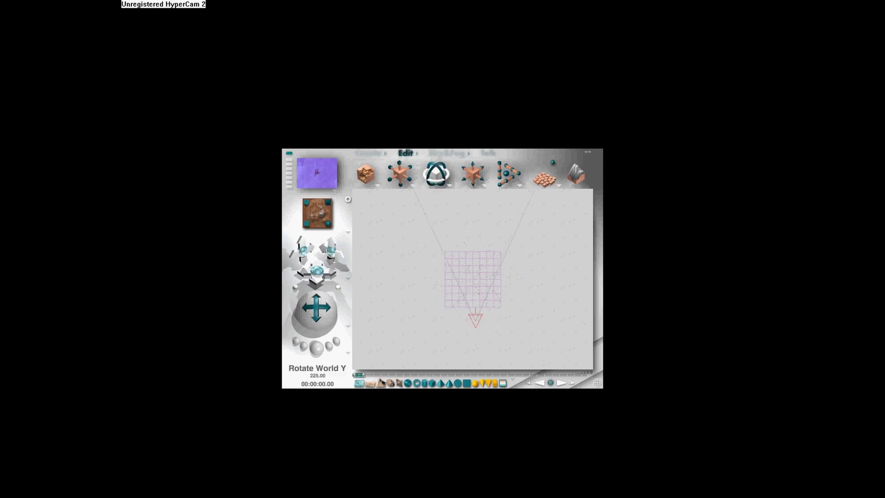
Tilt the camera to lower the horizon and narrow its field of view from 60 to 12
click(436, 190)
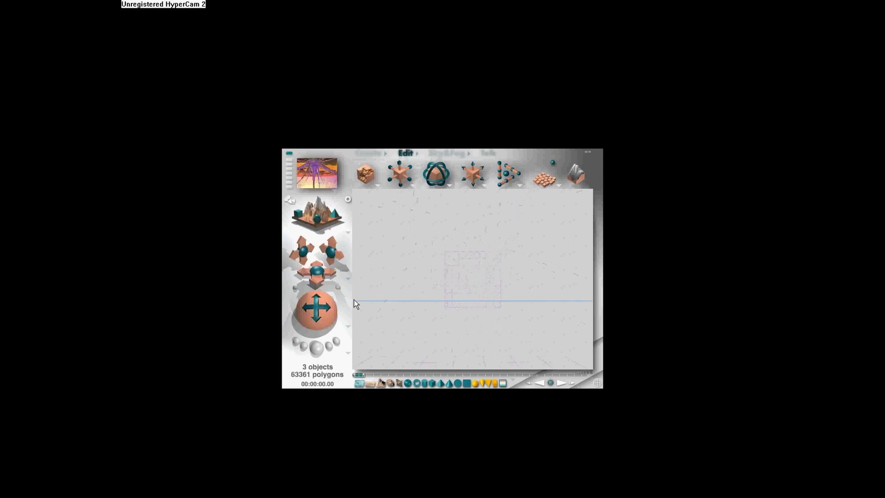
drag(315, 307, 315, 314)
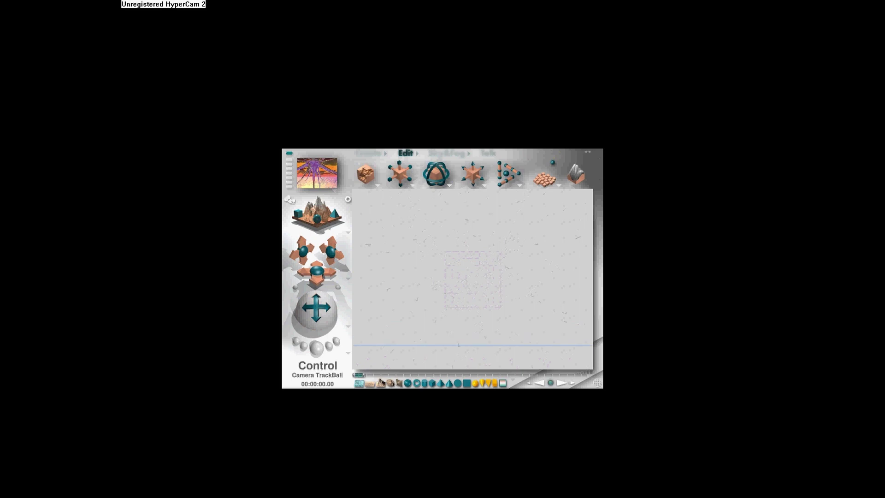
double_click(316, 312)
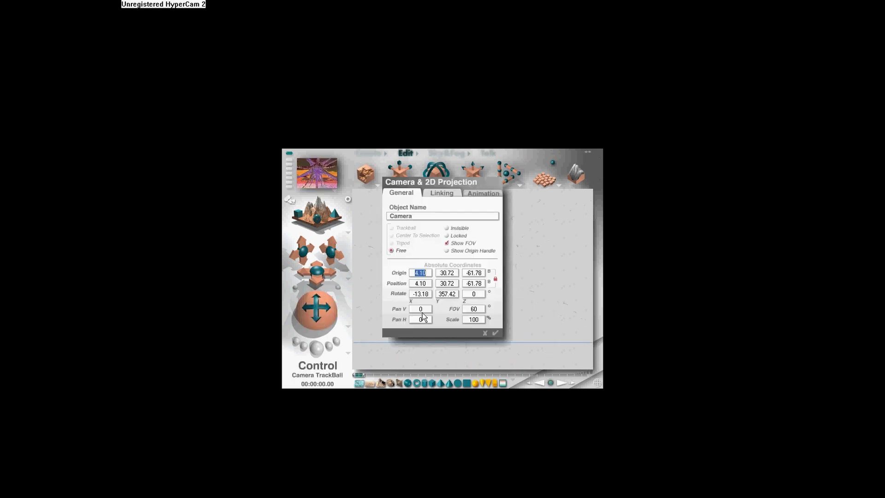
click(496, 332)
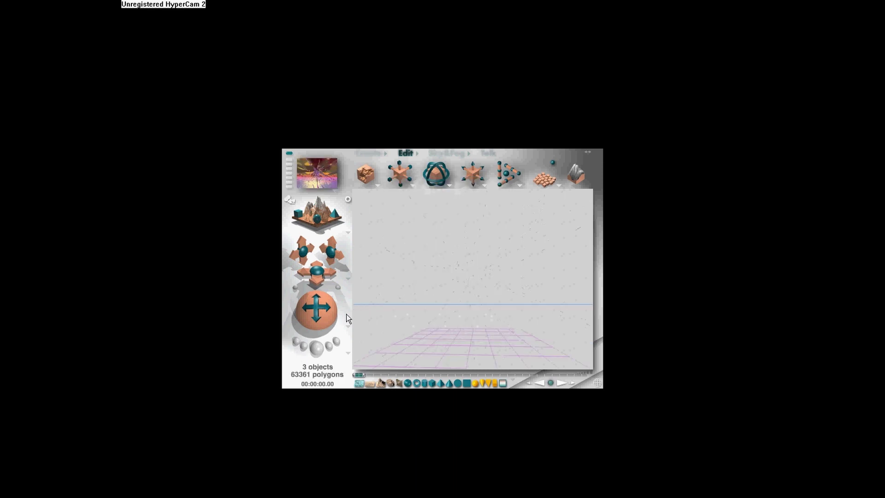
Run a brief test render, then randomize the sky repeatedly until it turns pale teal
click(317, 345)
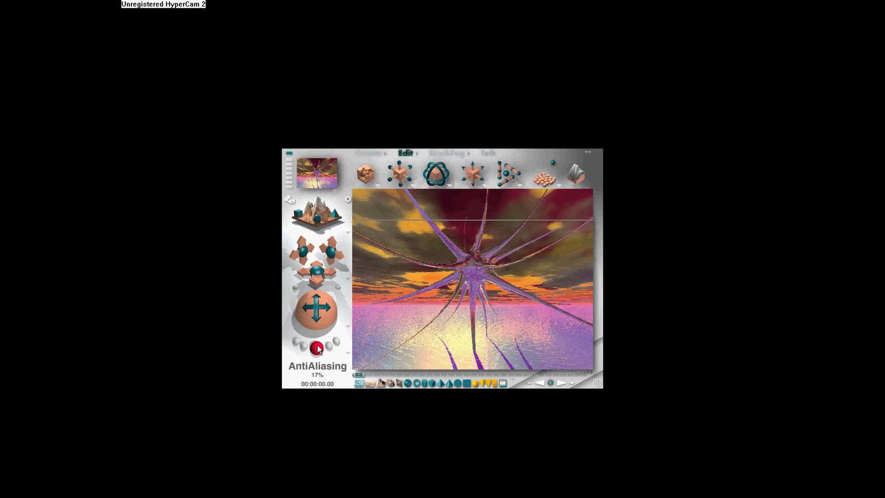
click(461, 234)
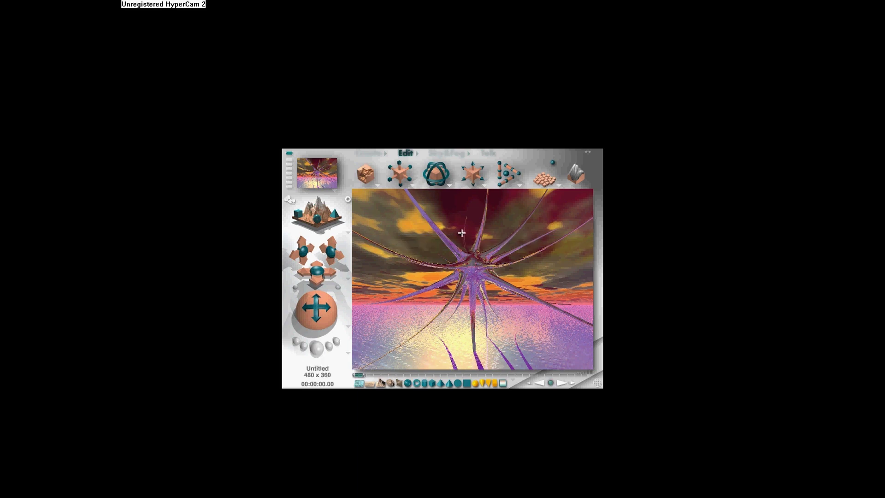
click(454, 154)
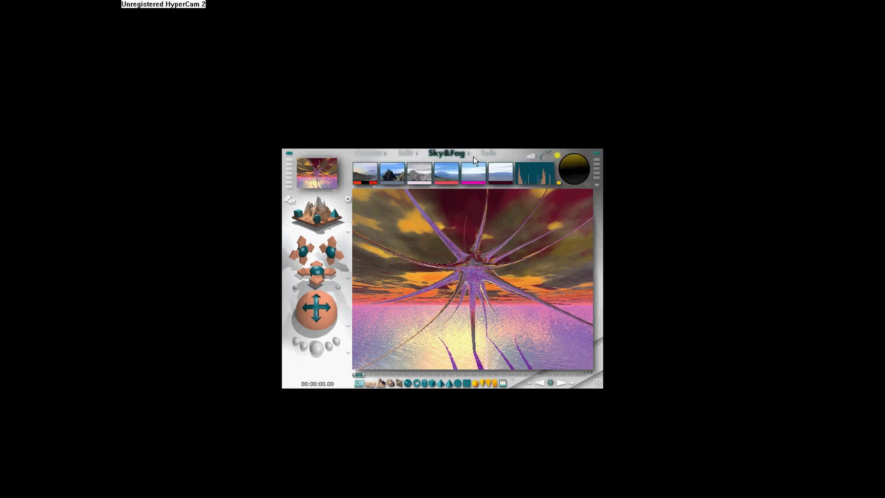
click(547, 154)
click(548, 156)
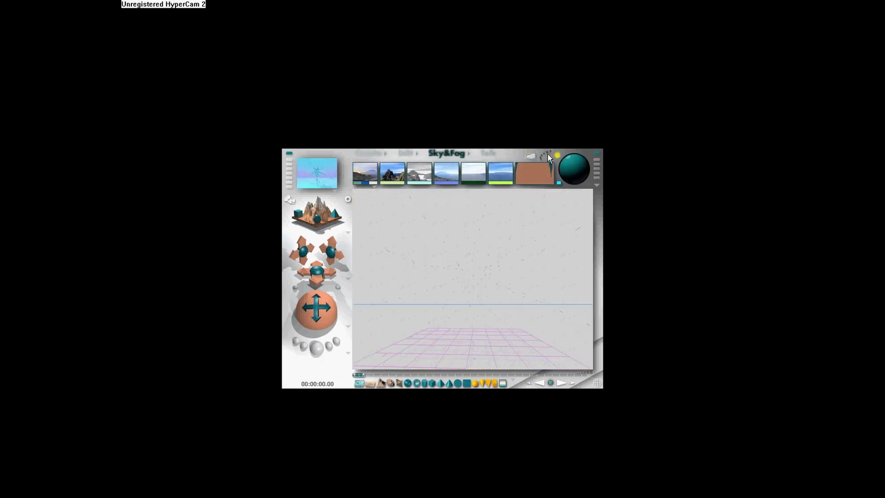
click(548, 156)
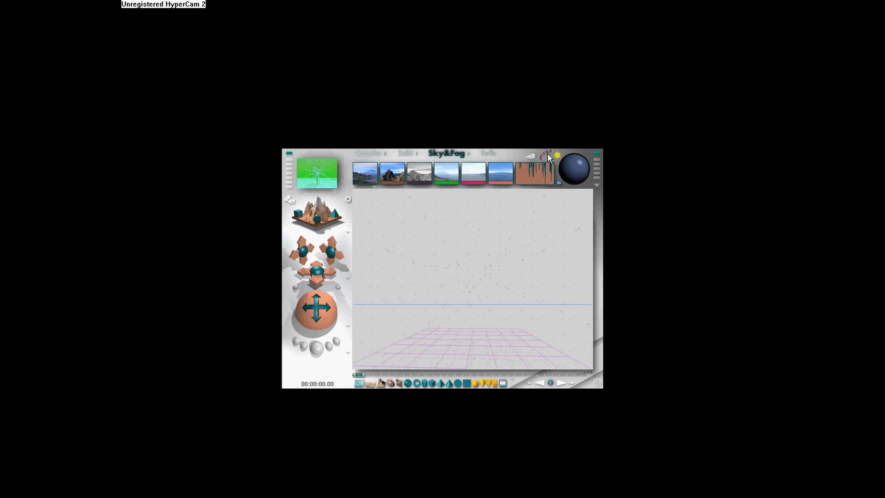
click(549, 157)
click(548, 156)
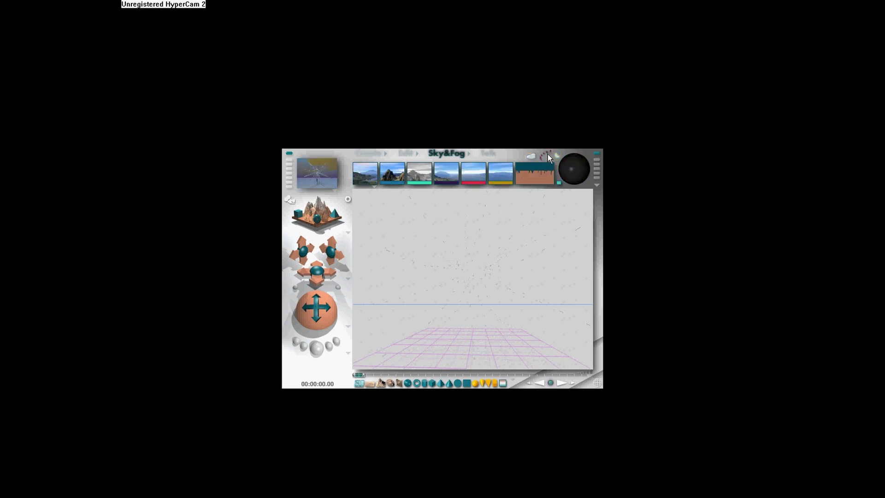
click(549, 157)
click(549, 157)
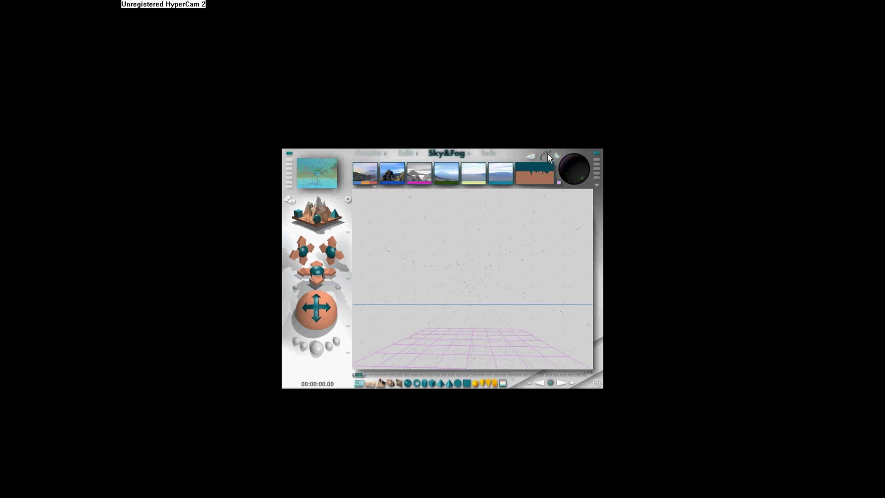
Browse the sky preset library and apply the Red Sunset sky
click(474, 154)
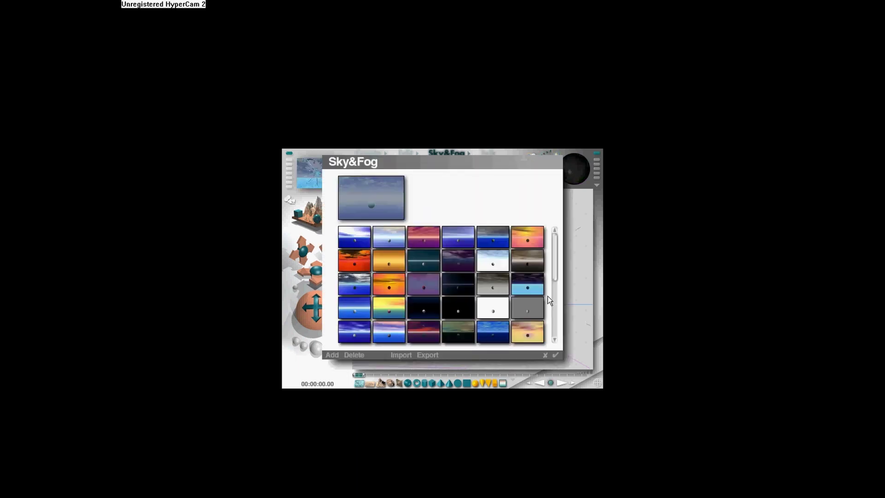
drag(554, 269, 555, 312)
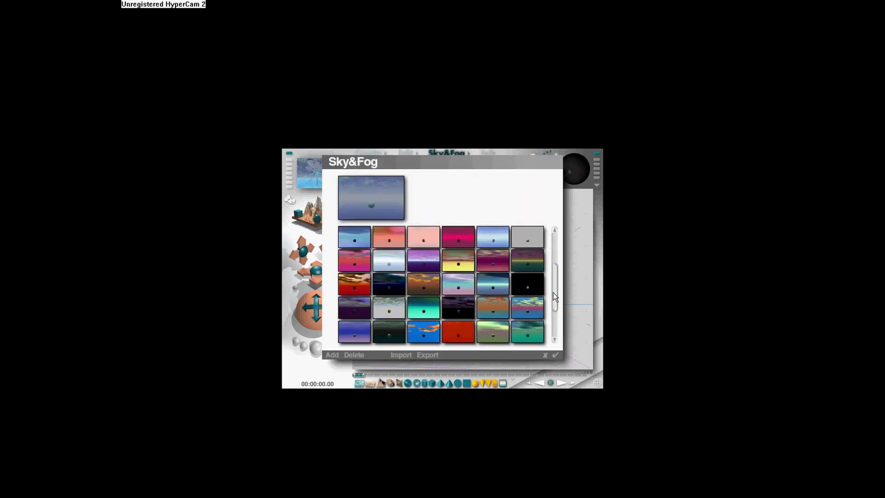
click(554, 352)
click(469, 155)
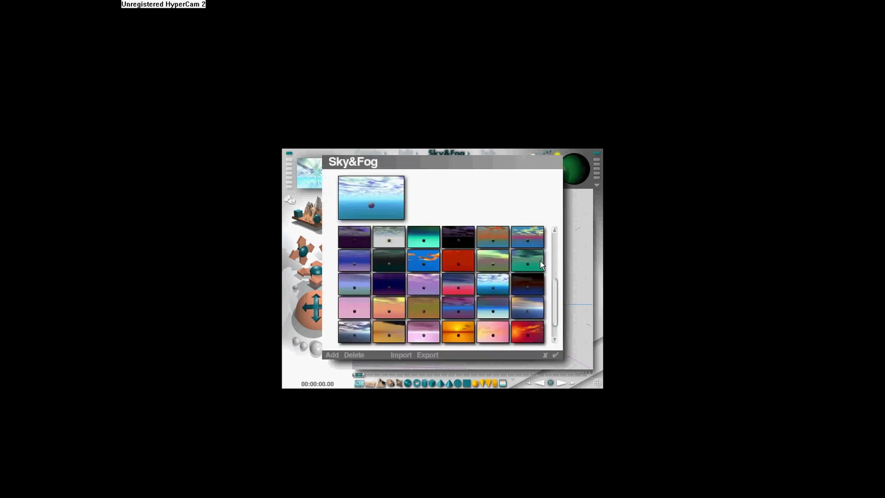
click(539, 332)
click(556, 354)
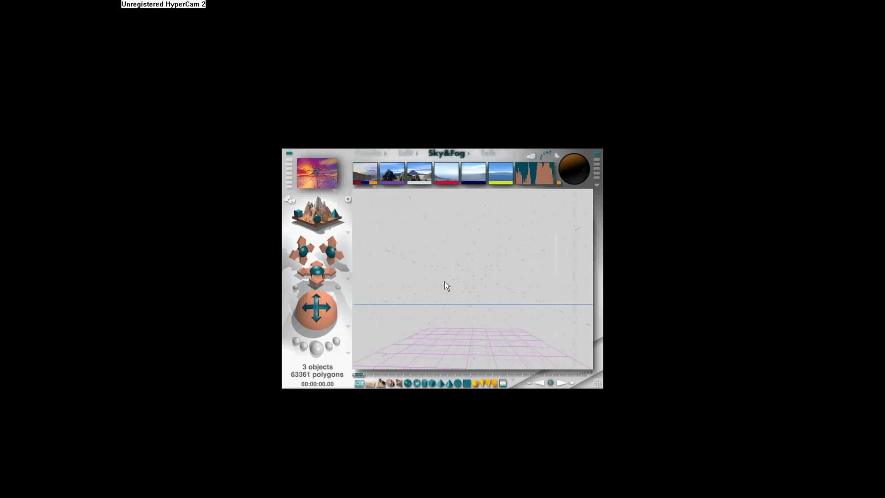
Try the Tapioca Pudding sky preset, then switch to The Big Sky preset
click(468, 152)
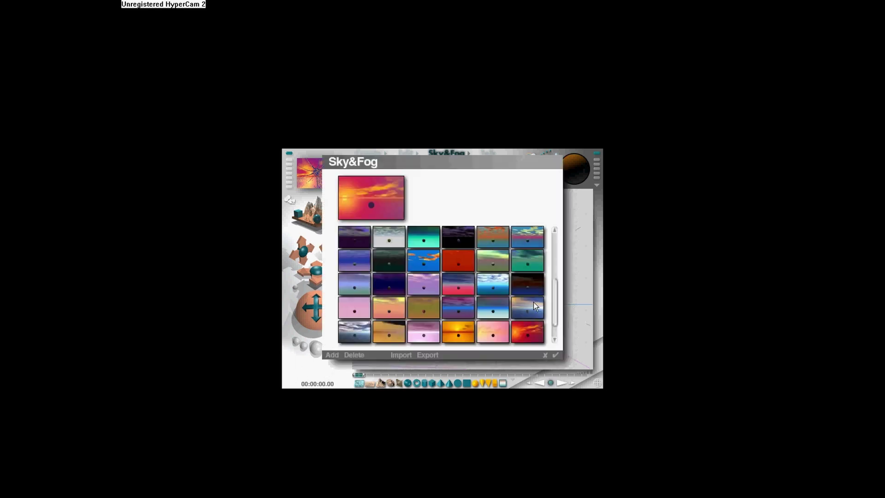
drag(556, 298, 556, 310)
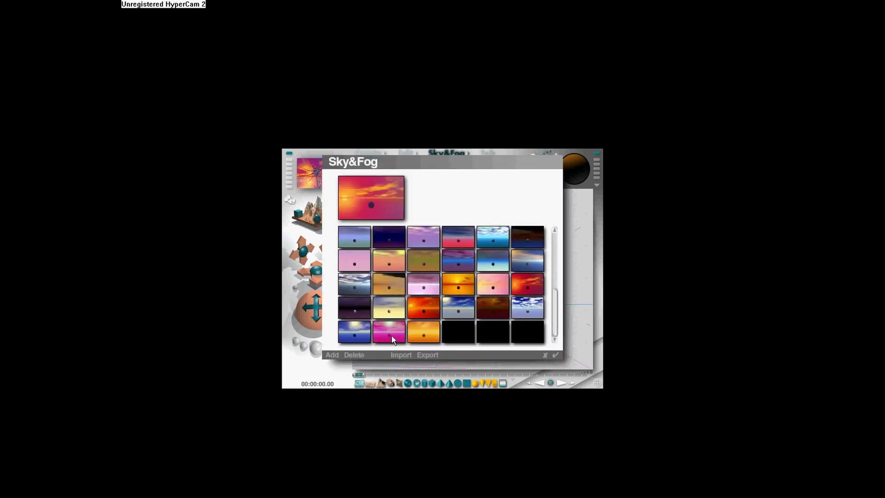
click(396, 310)
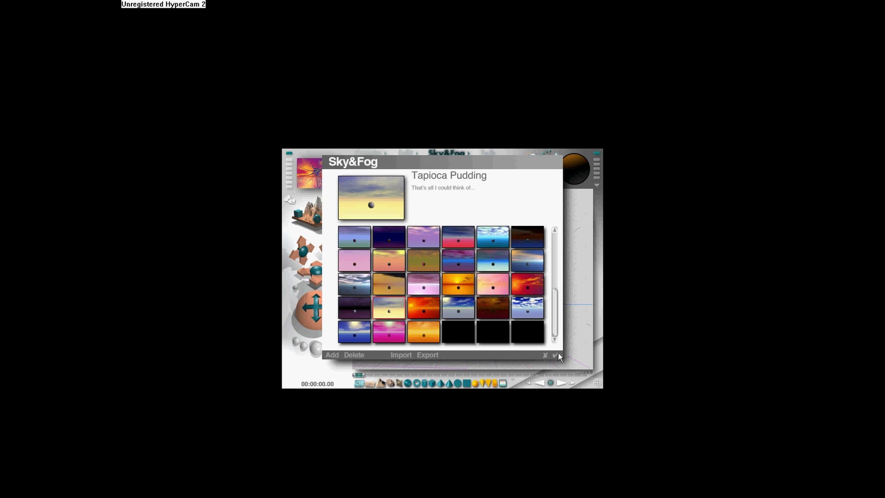
click(556, 355)
click(469, 153)
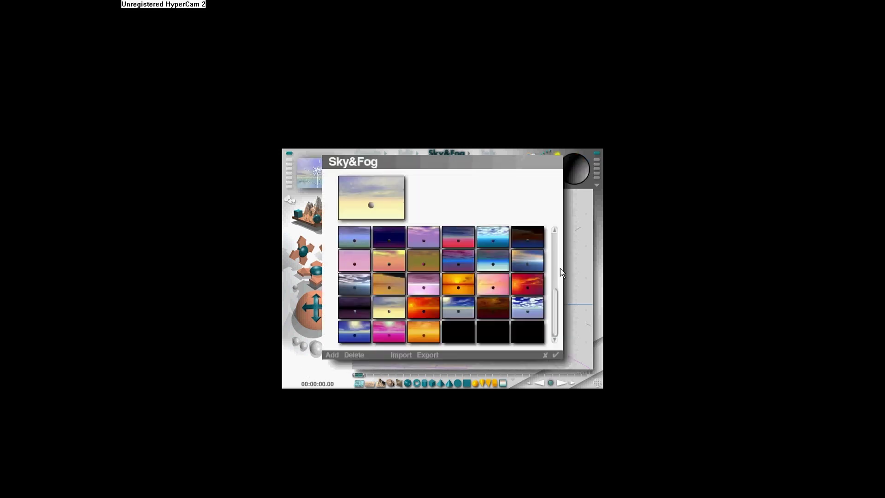
click(358, 239)
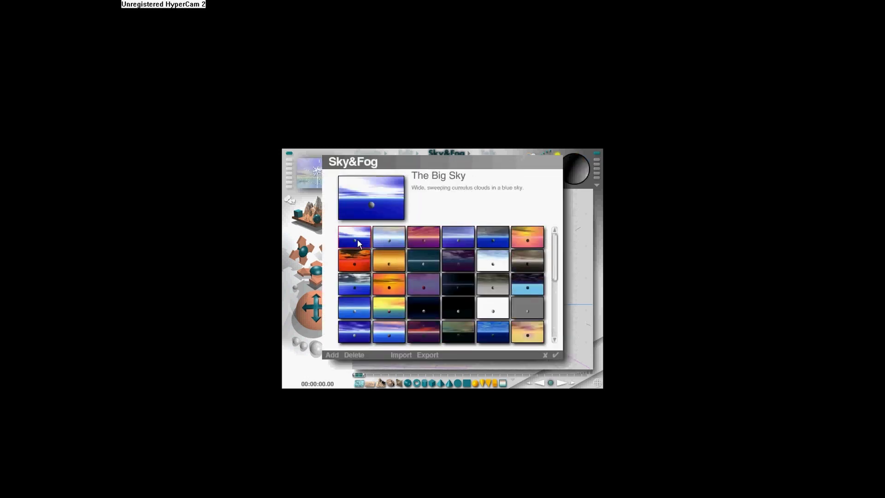
click(556, 355)
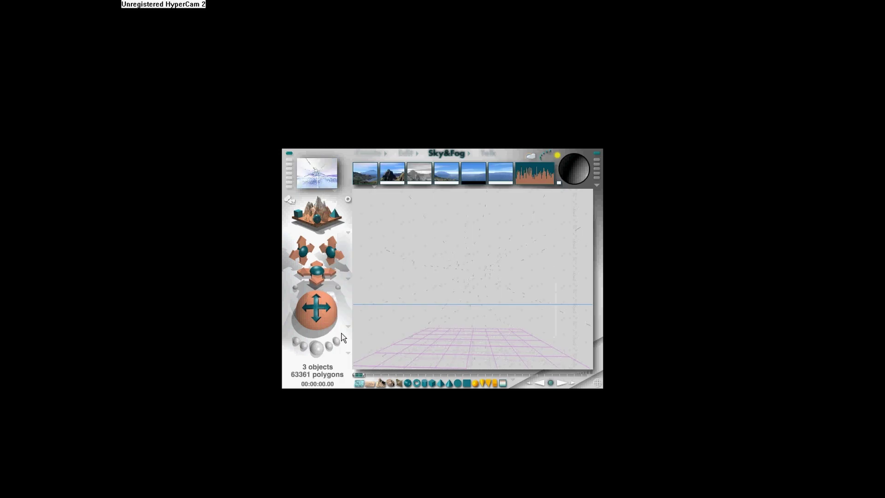
click(533, 156)
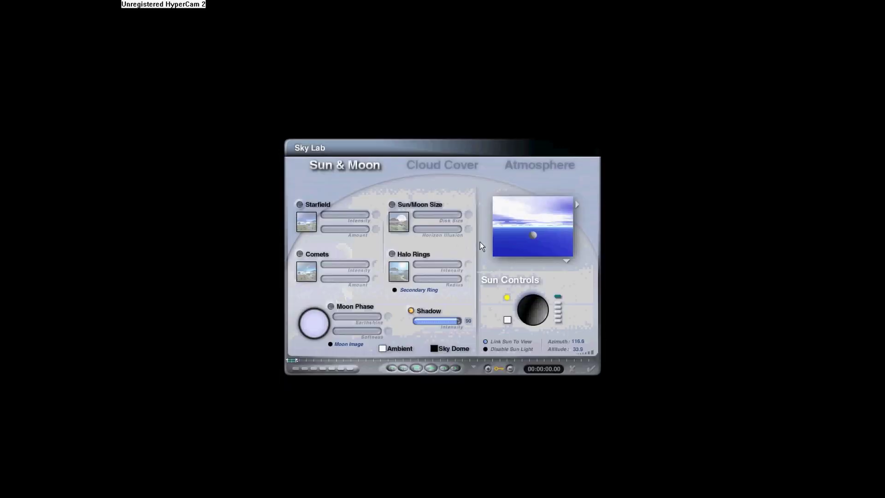
click(427, 166)
click(369, 171)
click(458, 165)
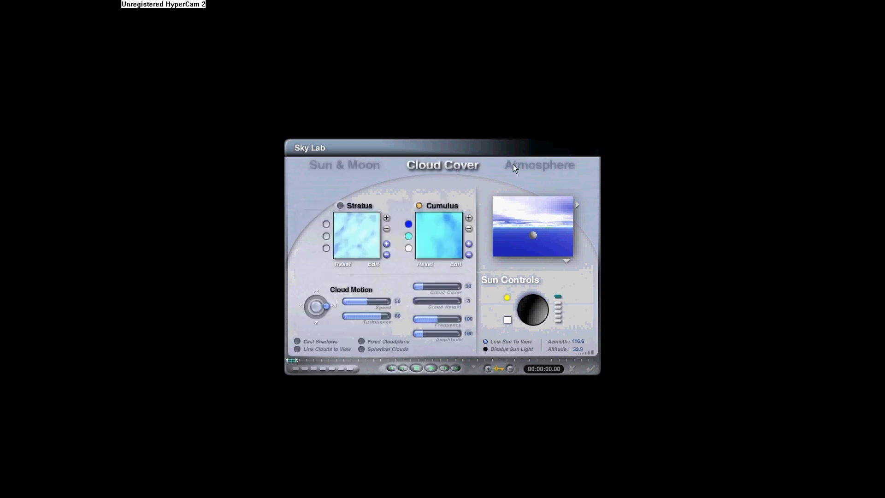
click(525, 165)
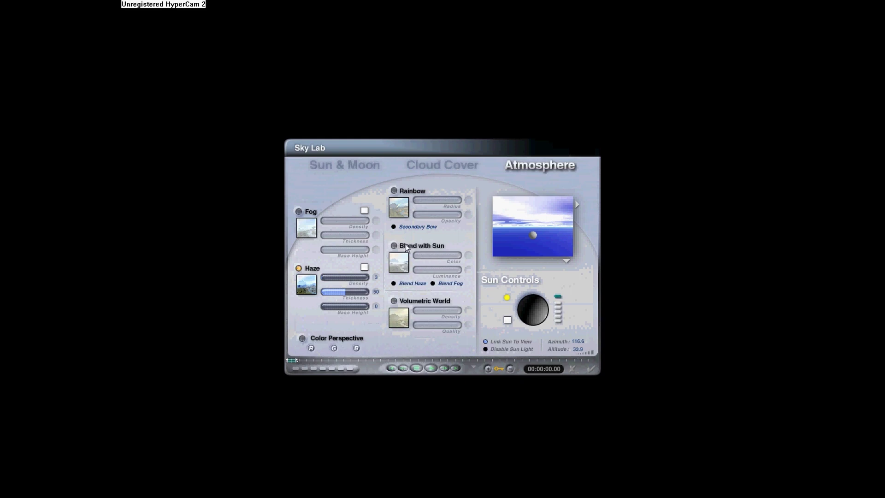
click(590, 368)
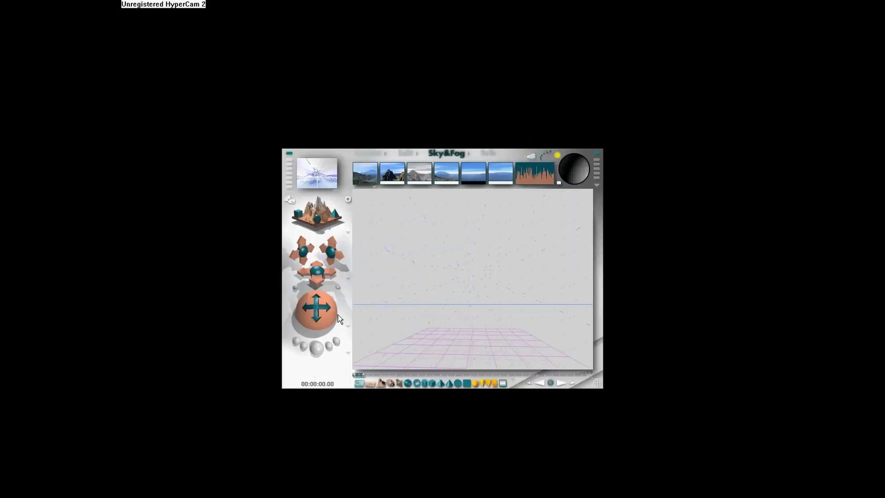
Pull the camera back across the ground plane with the XZ camera control
click(599, 361)
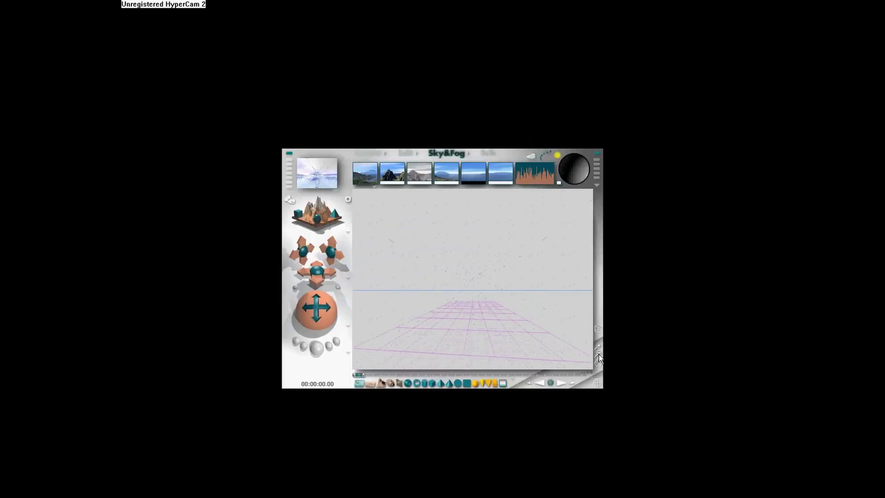
mouse_move(317, 272)
mouse_down()
mouse_move(323, 291)
mouse_move(317, 285)
mouse_move(315, 306)
mouse_up()
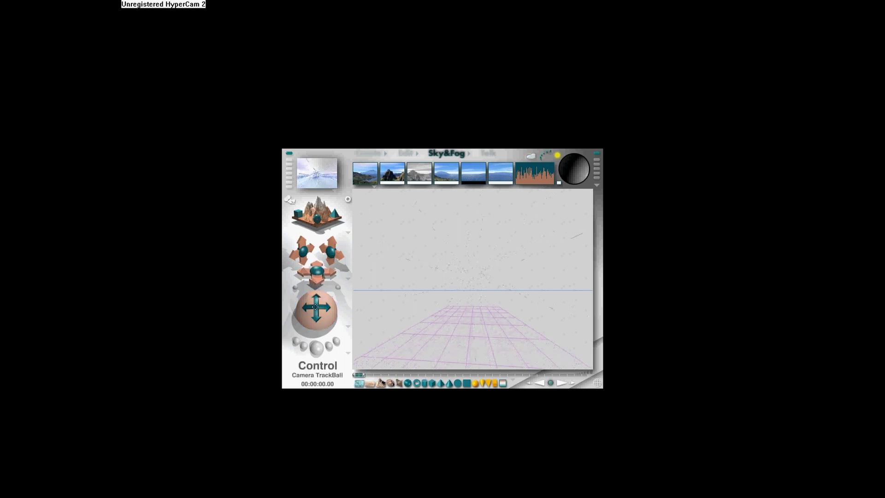
Render the spiky object from the new low camera angle over icy water
click(317, 345)
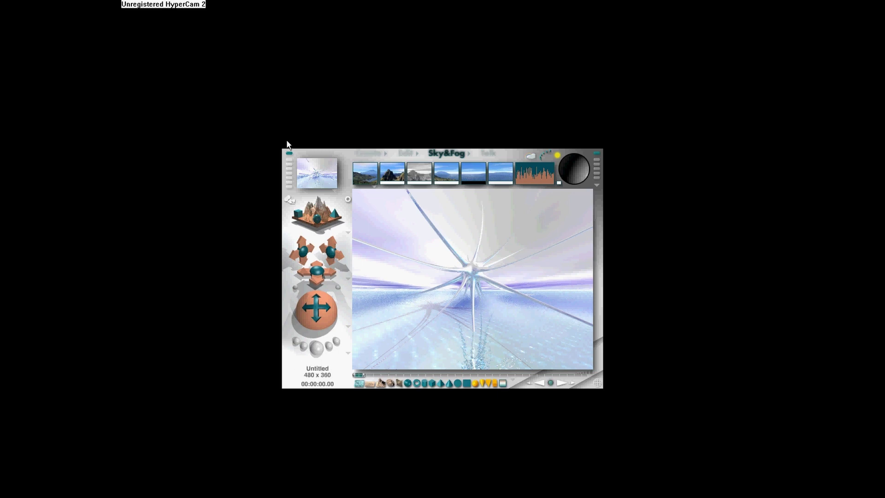
Add a sphere and raise it above the horizon toward the right
click(374, 156)
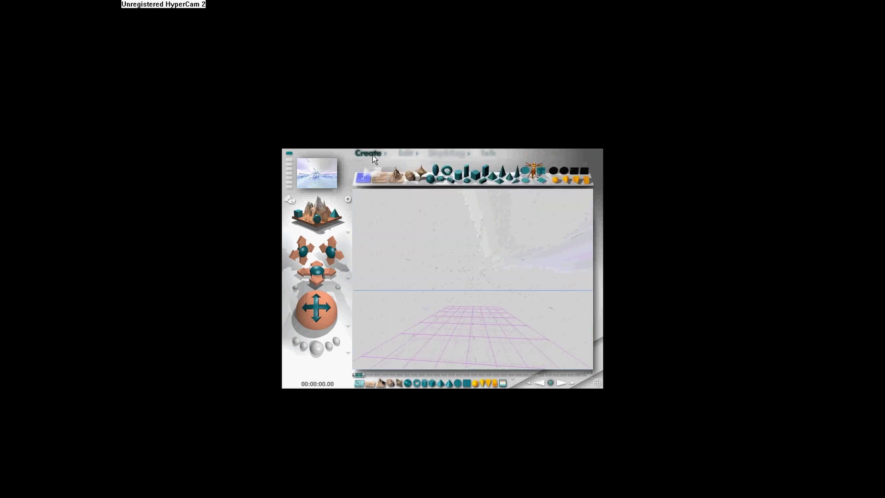
click(436, 184)
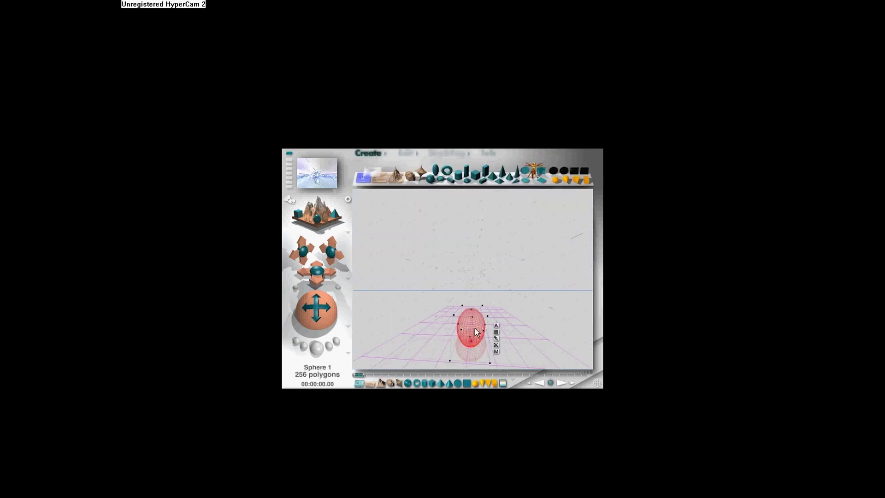
mouse_move(475, 328)
mouse_down()
mouse_move(552, 265)
mouse_move(554, 252)
mouse_move(536, 302)
mouse_up()
Duplicate the sphere, move the copy upward, and re-render the scene
click(400, 152)
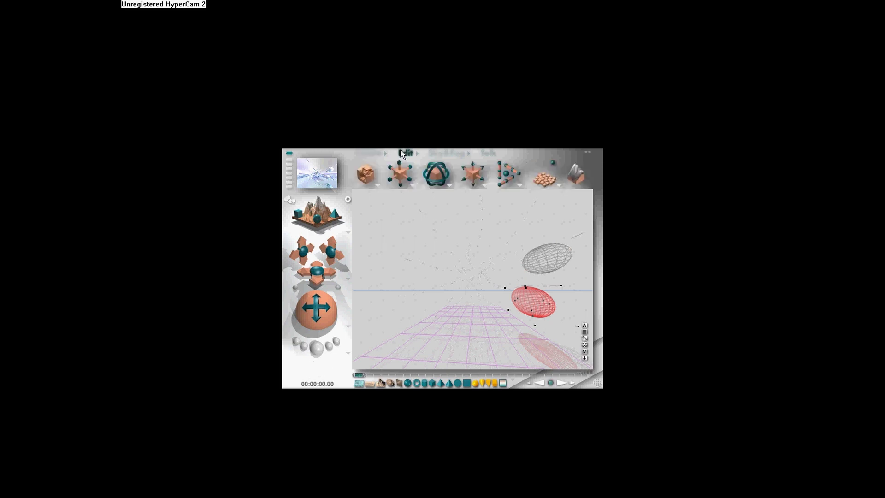
double_click(541, 283)
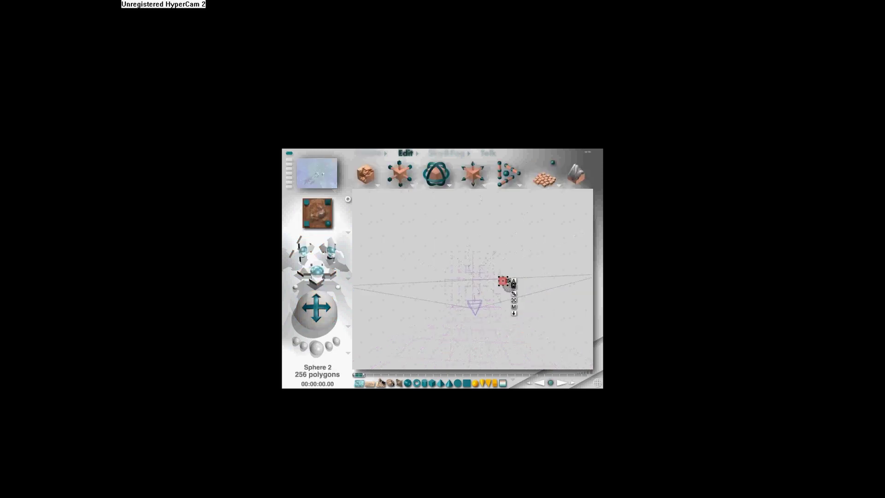
drag(597, 346, 597, 323)
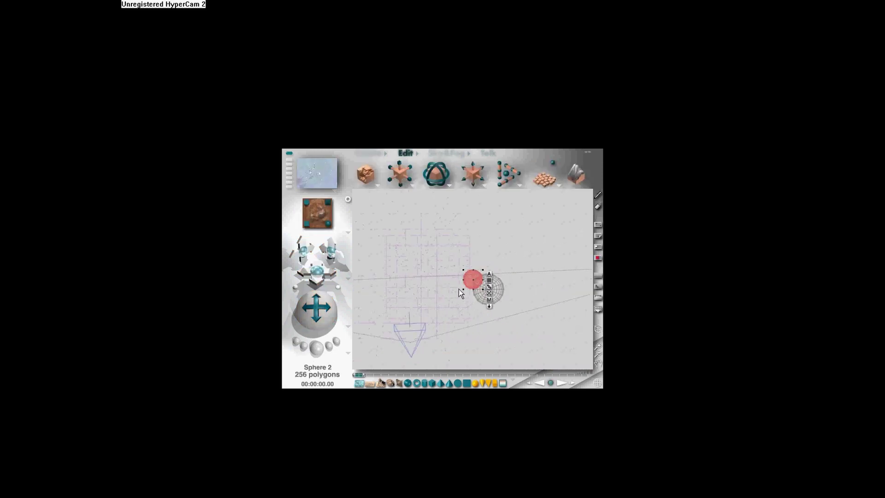
drag(478, 277, 484, 248)
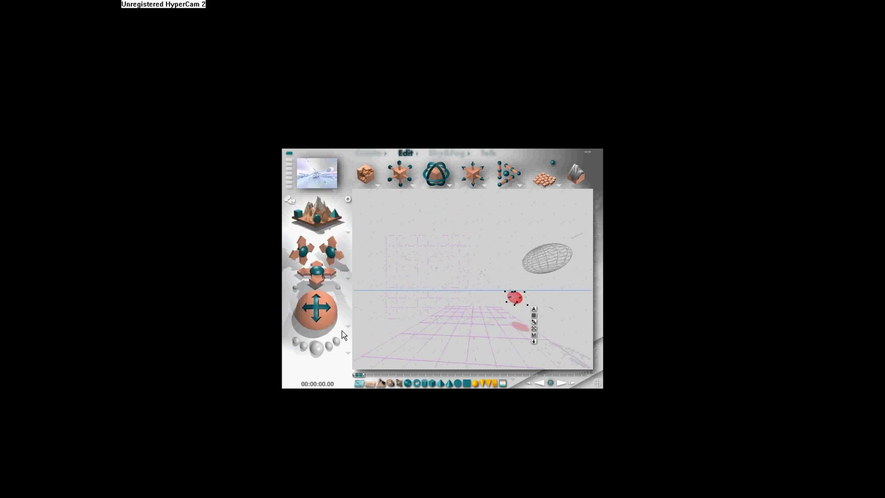
click(315, 348)
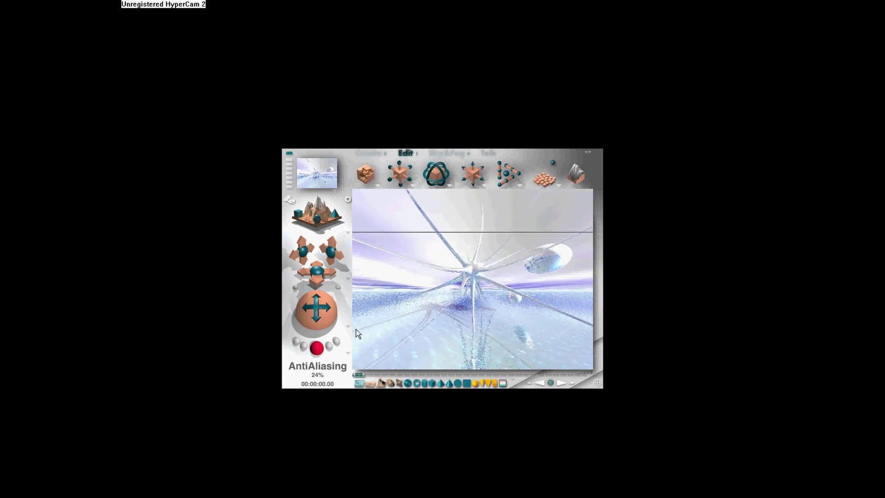
Stop the render, add the small grey sphere to the selection, and set Randomize to 3D Disperse
click(544, 259)
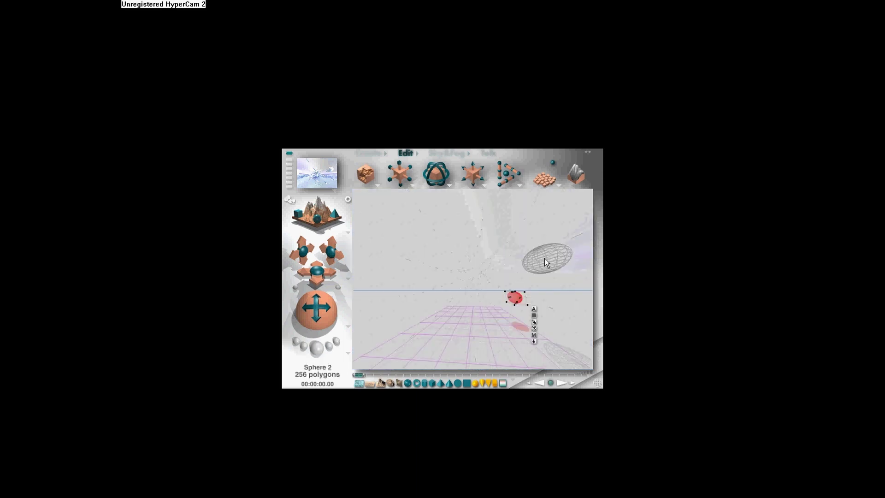
shift+click(518, 300)
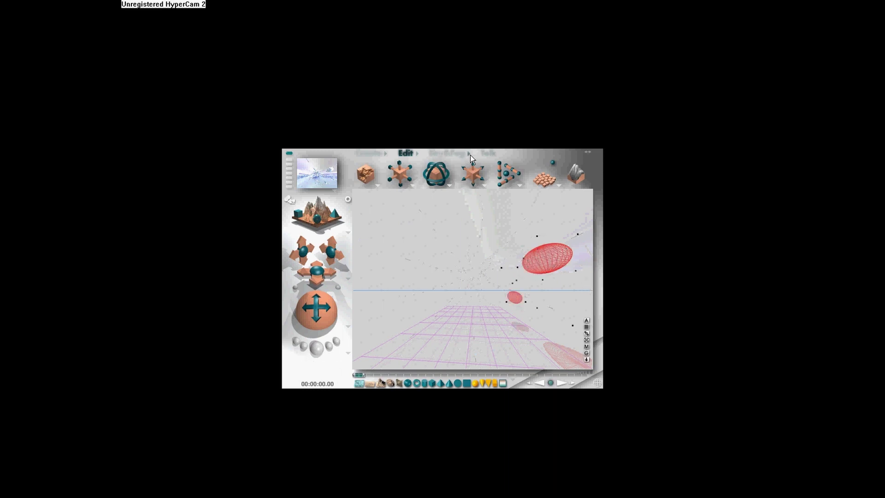
click(558, 185)
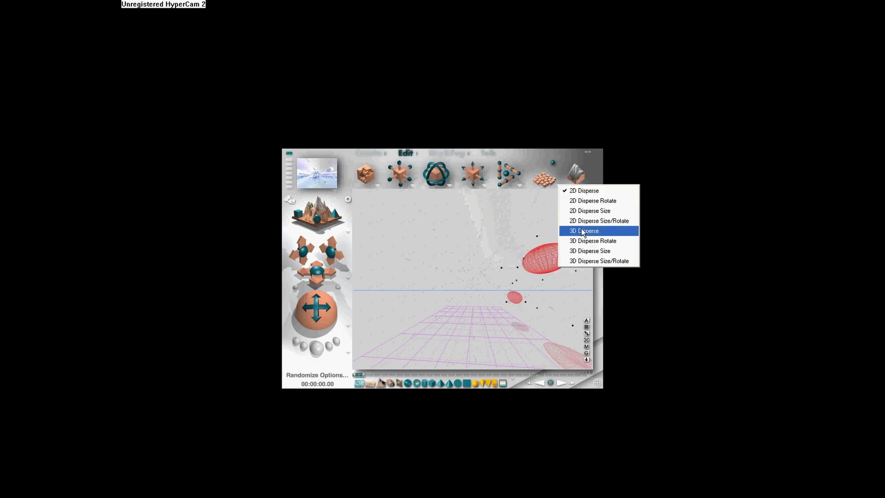
click(583, 260)
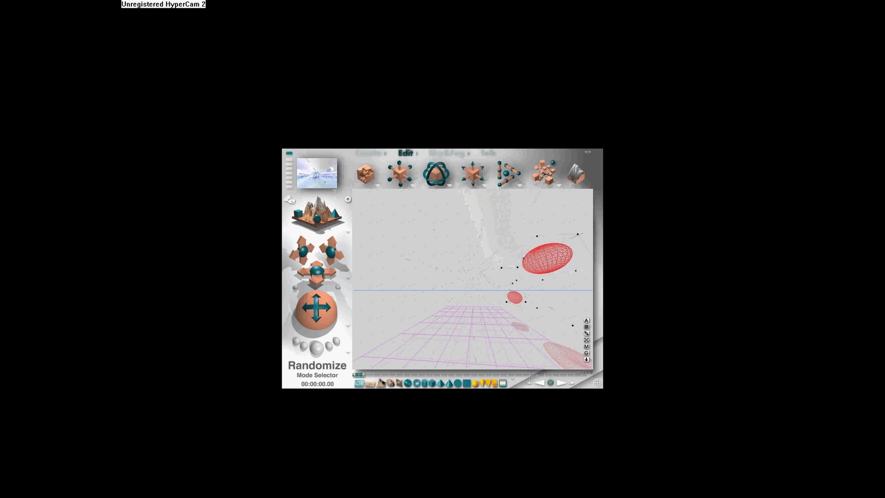
Randomize the selected spheres repeatedly, scattering them at varying sizes across the sky
drag(563, 158, 555, 162)
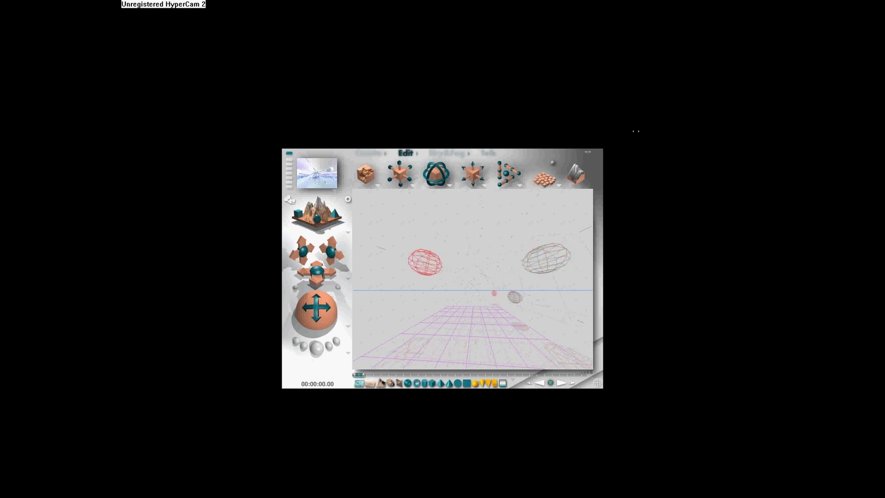
drag(556, 163, 638, 132)
drag(548, 164, 472, 163)
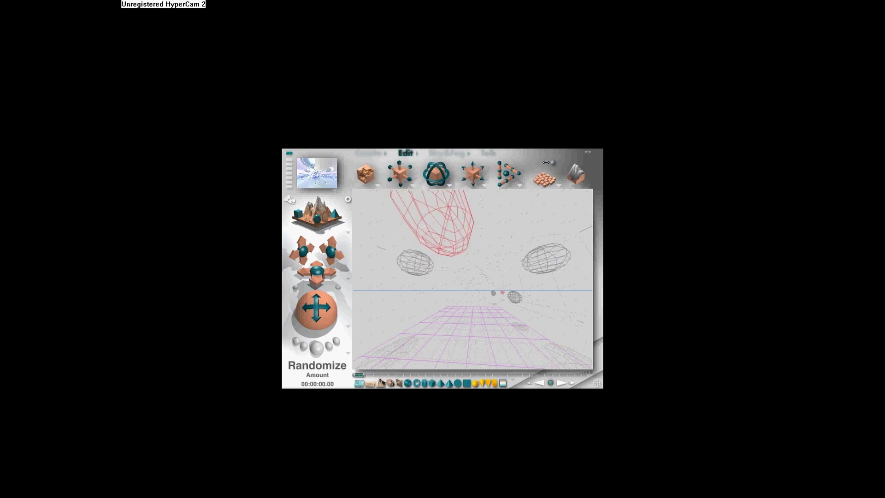
drag(554, 167, 518, 162)
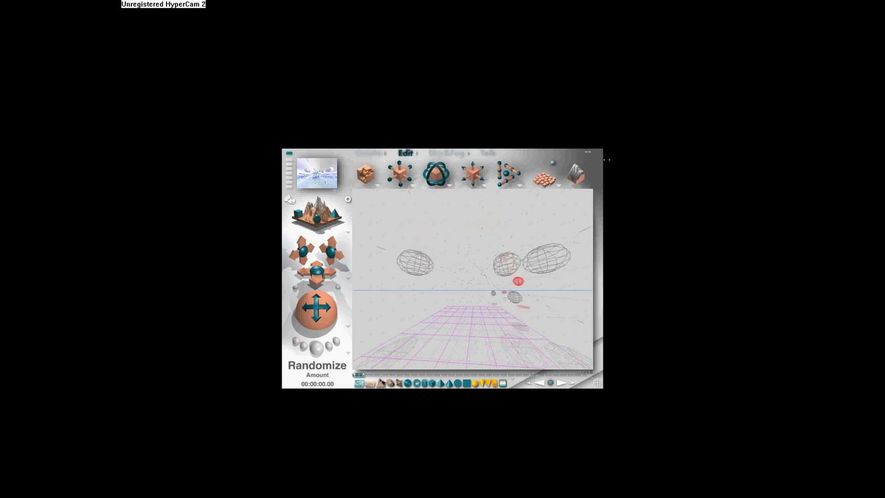
mouse_move(607, 159)
mouse_down()
mouse_move(555, 165)
mouse_move(591, 160)
mouse_up()
drag(676, 157, 677, 157)
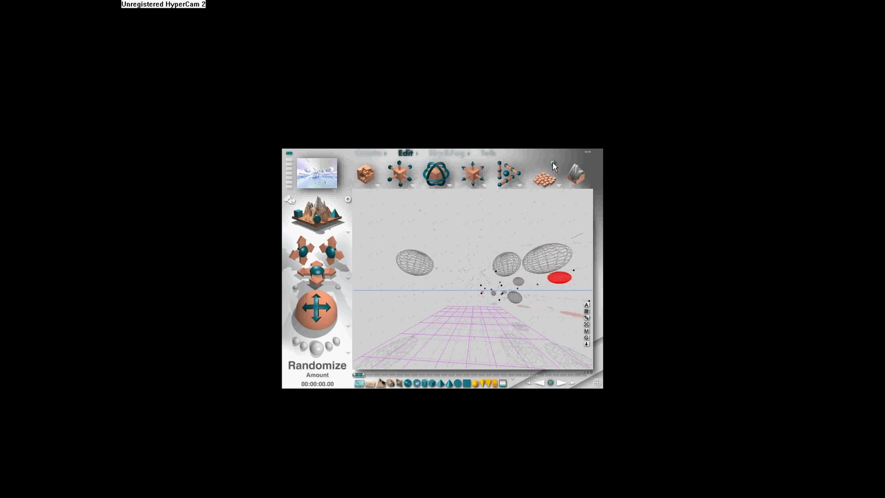
drag(554, 163, 645, 148)
drag(760, 143, 644, 159)
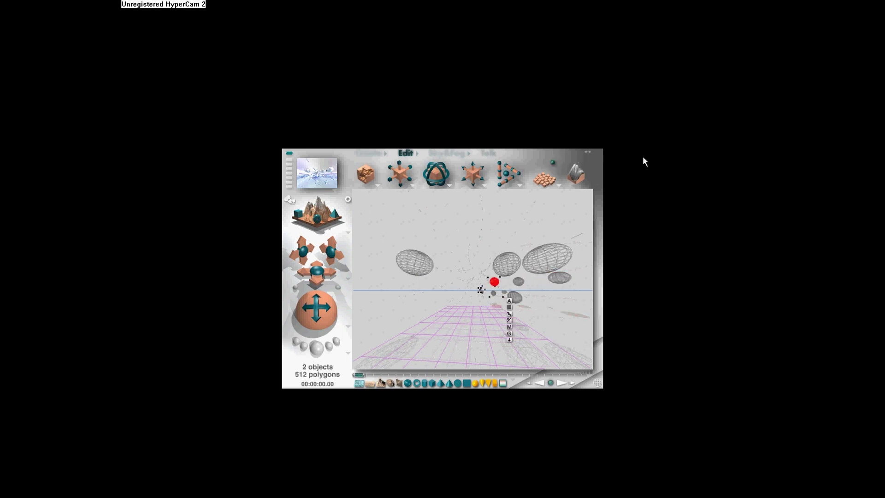
drag(555, 161, 678, 154)
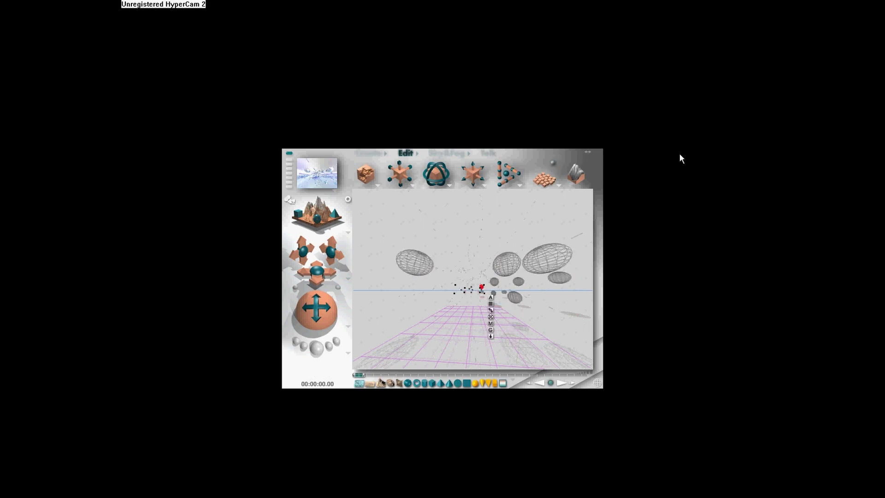
Render the final scene with the scattered spheres above the icy horizon
click(319, 351)
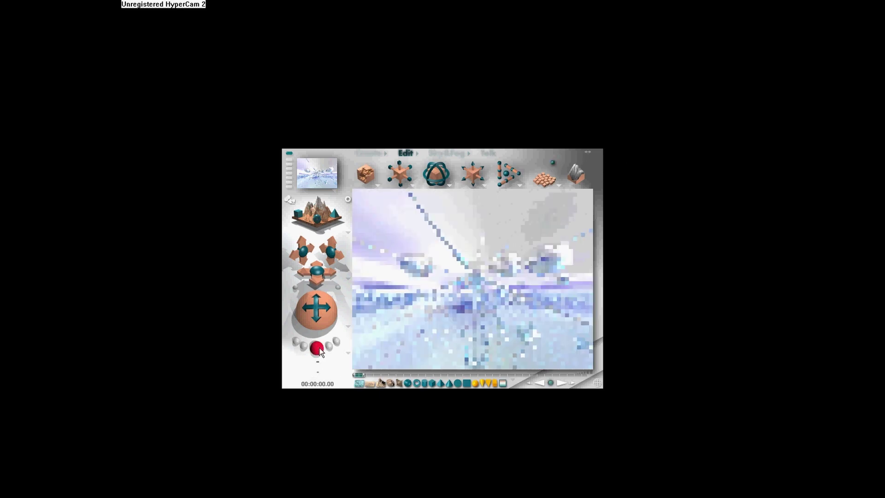